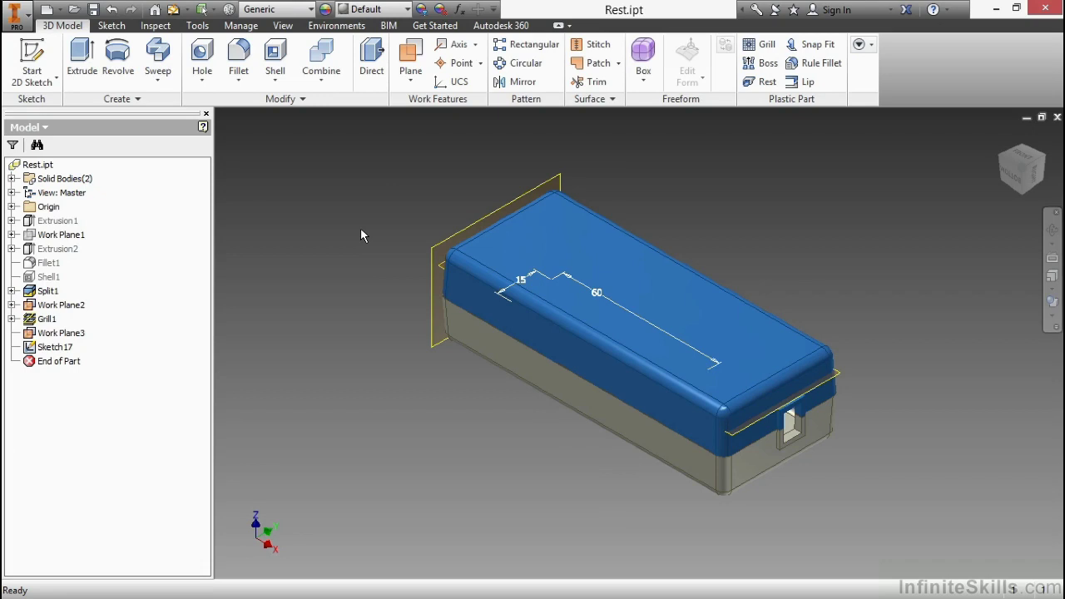
Step: Open Sketch17 for editing and slice the graphics at its sketch plane
shift+middle_drag(361, 230, 423, 328)
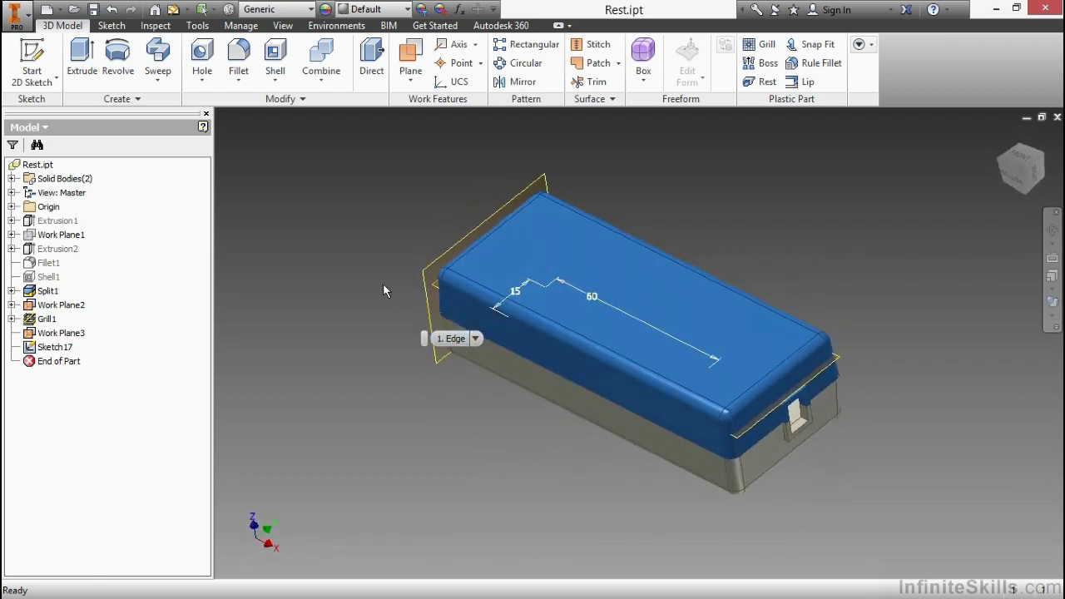
scroll(739, 207, up, 3)
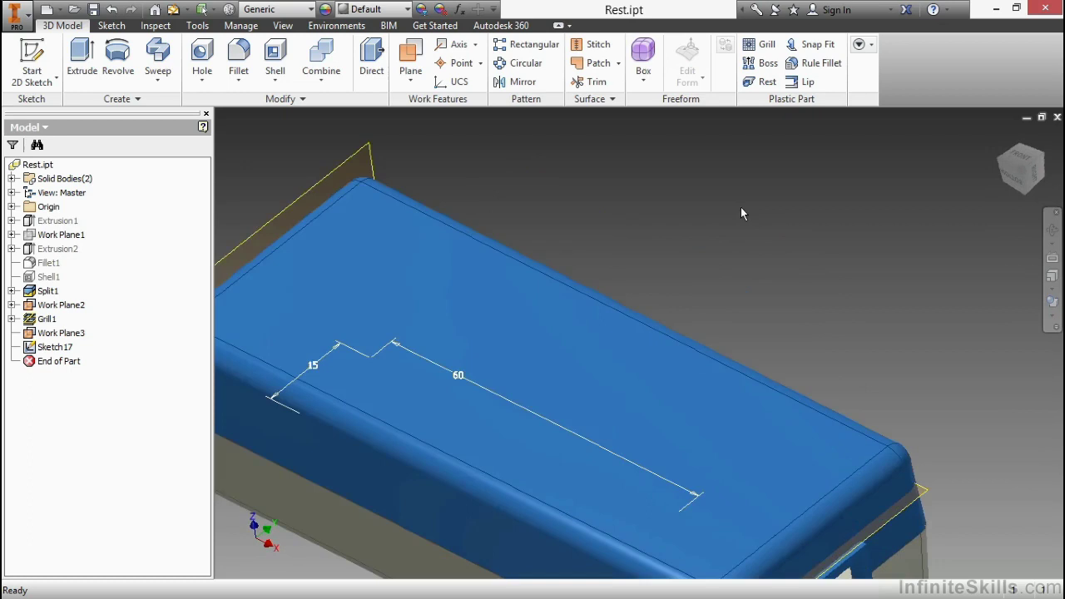
scroll(765, 191, down, 3)
scroll(785, 194, up, 2)
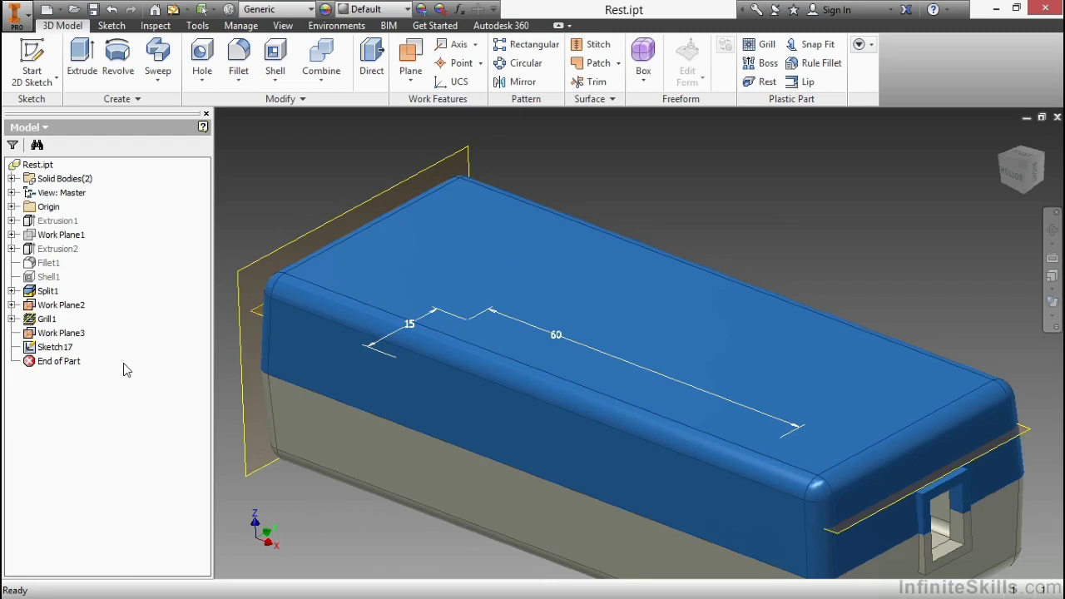
double_click(68, 351)
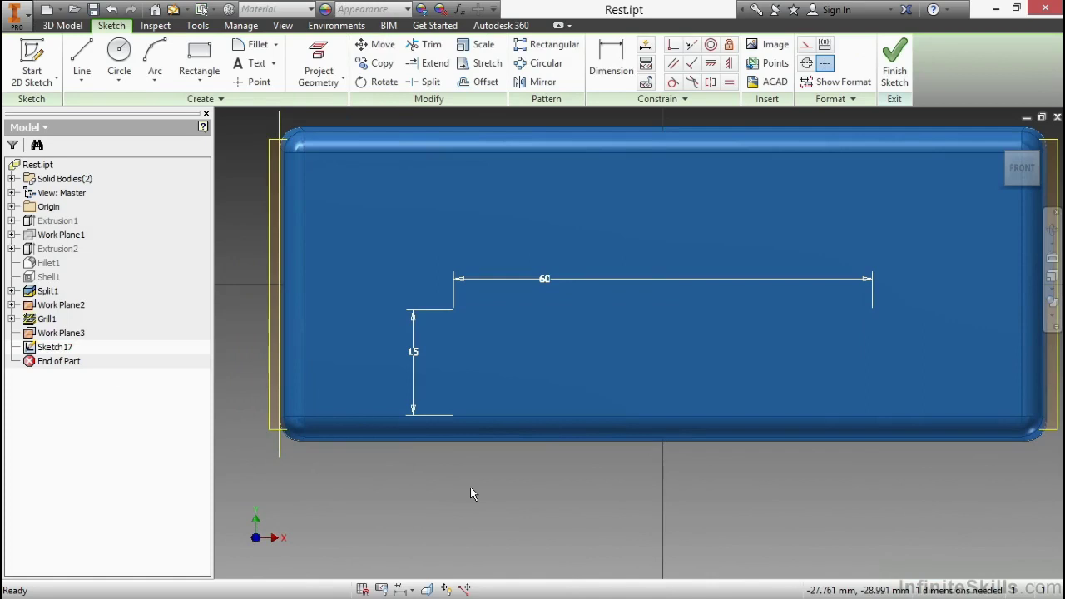
right_click(471, 488)
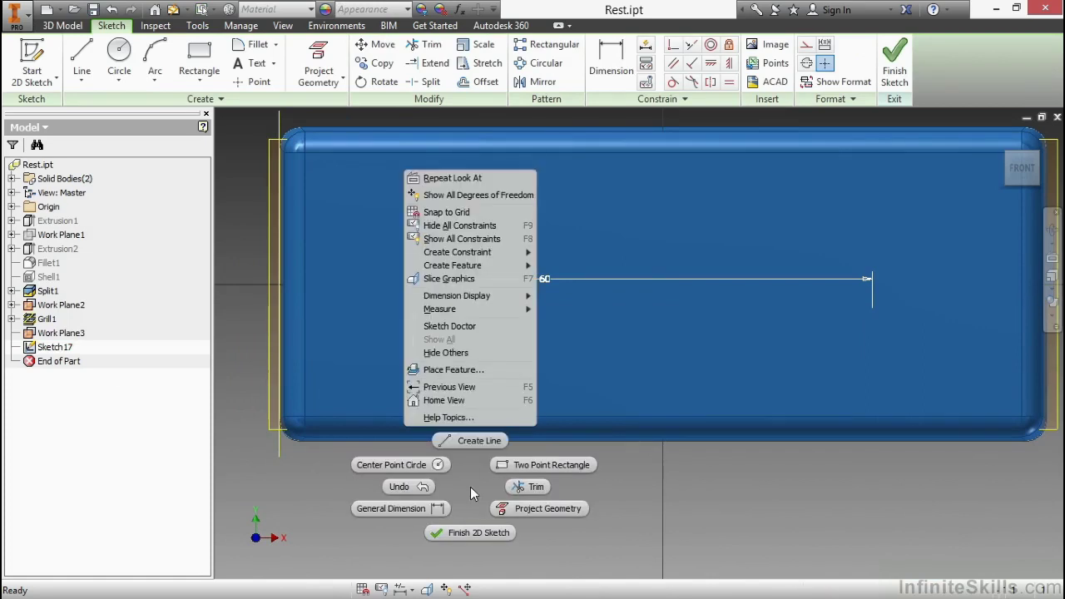
click(467, 281)
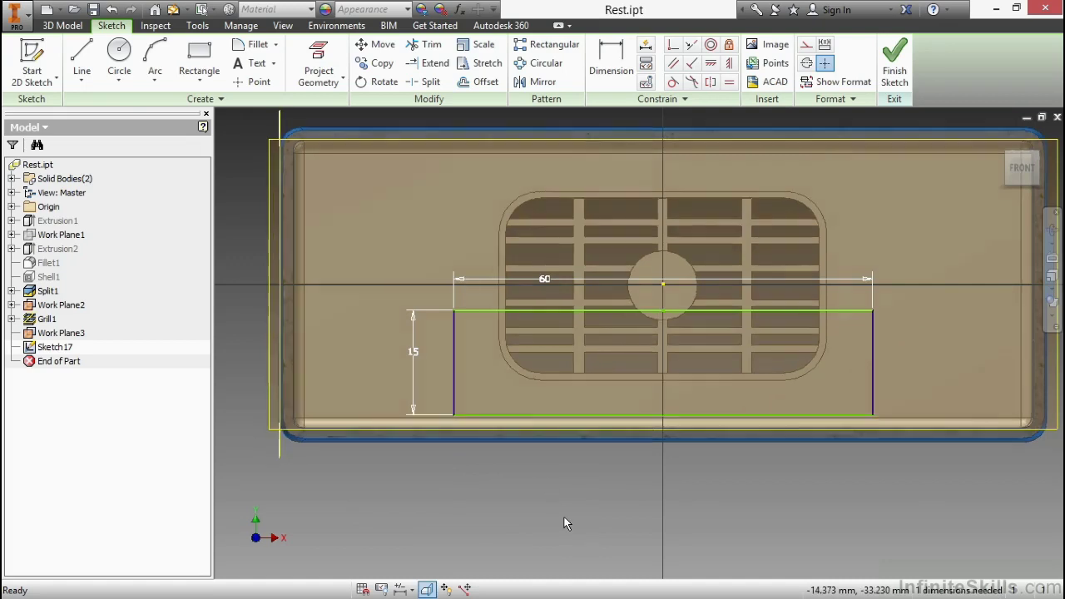
Step: Project the cut edges of the blue upper housing's wall into the sketch
shift+middle_drag(564, 517, 580, 501)
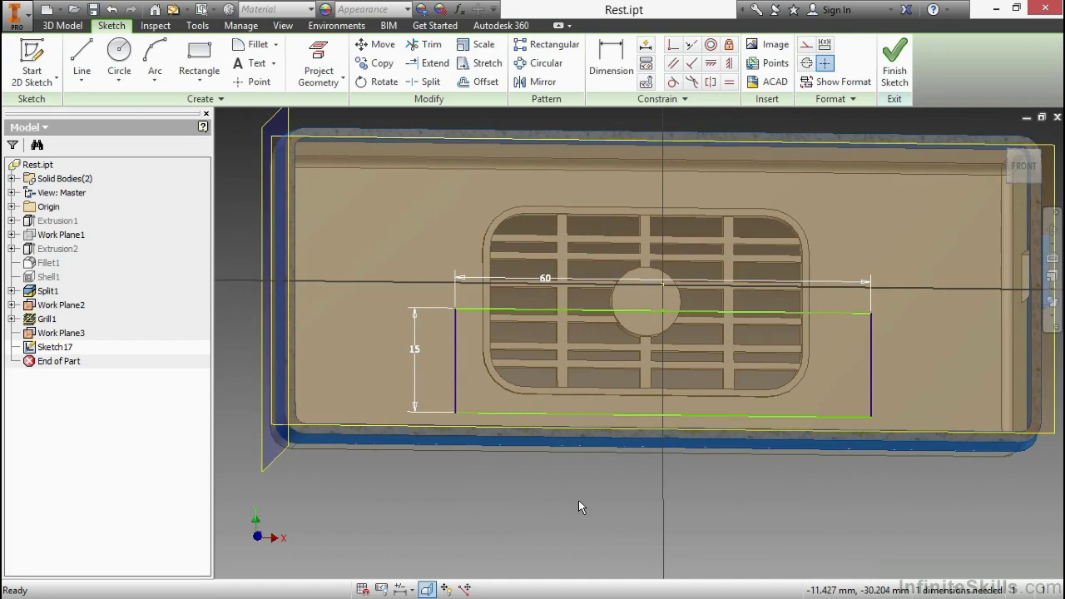
shift+middle_drag(563, 494, 584, 520)
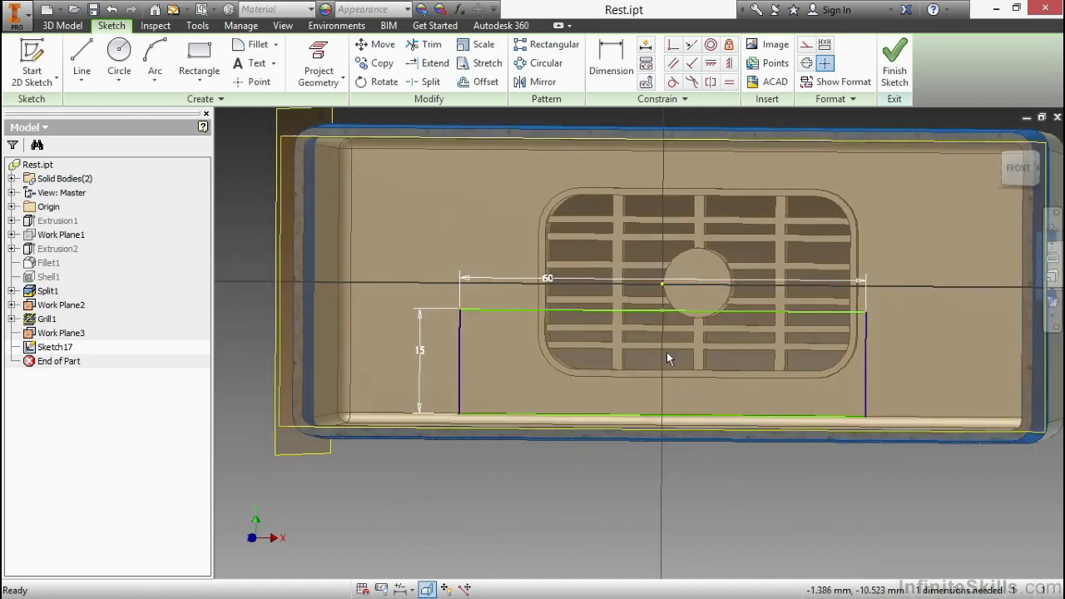
key(F5)
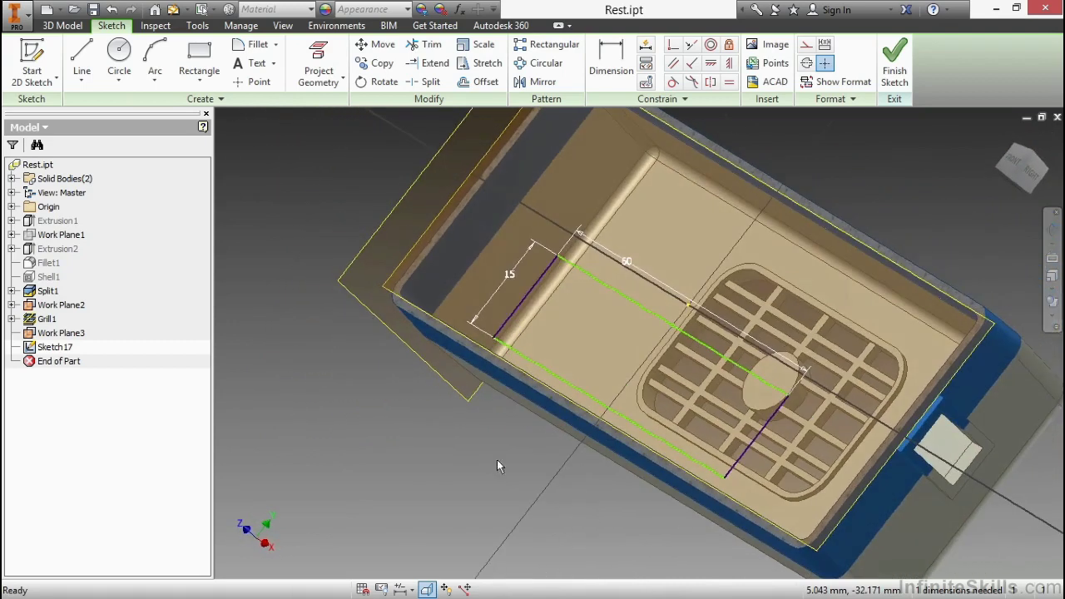
key(F5)
key(F5)
key(F5)
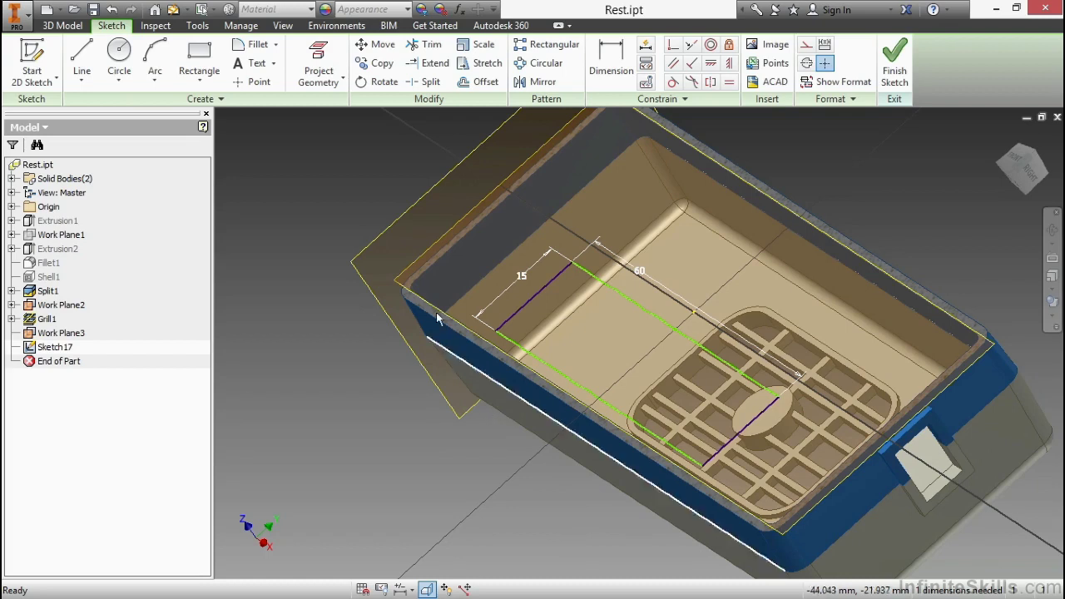
click(342, 80)
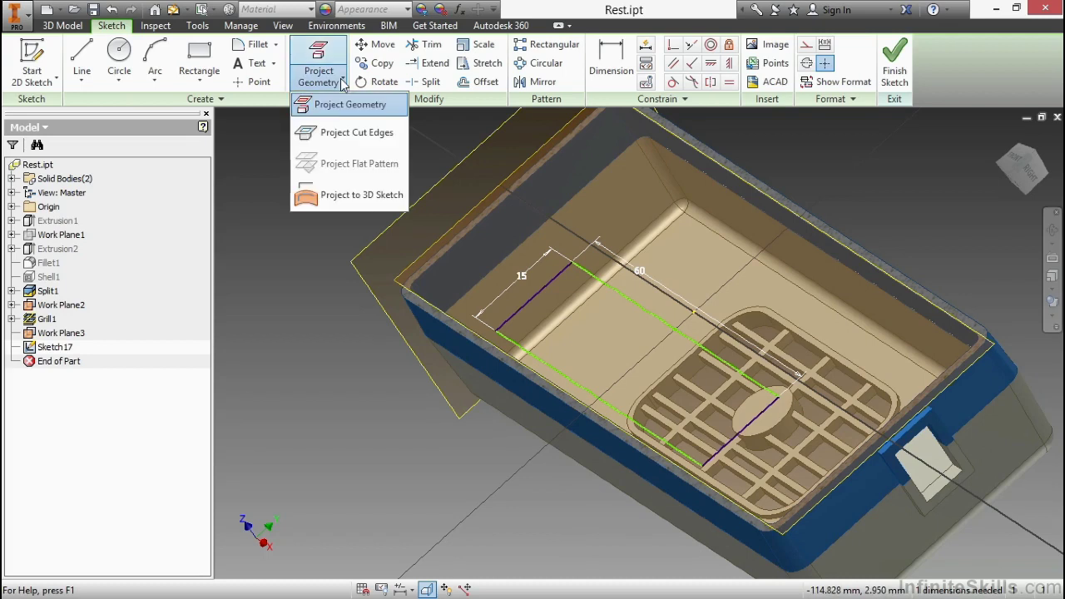
click(332, 132)
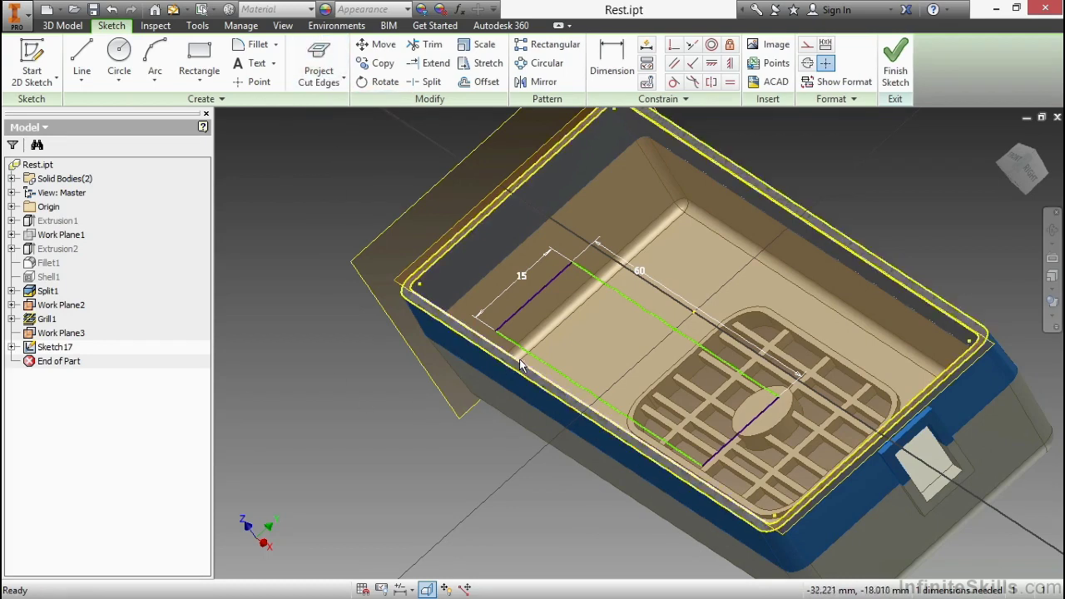
Step: Make the rectangle's long edge nearest the wall collinear with the projected outer wall edge and finish the sketch
shift+middle_drag(506, 367, 454, 420)
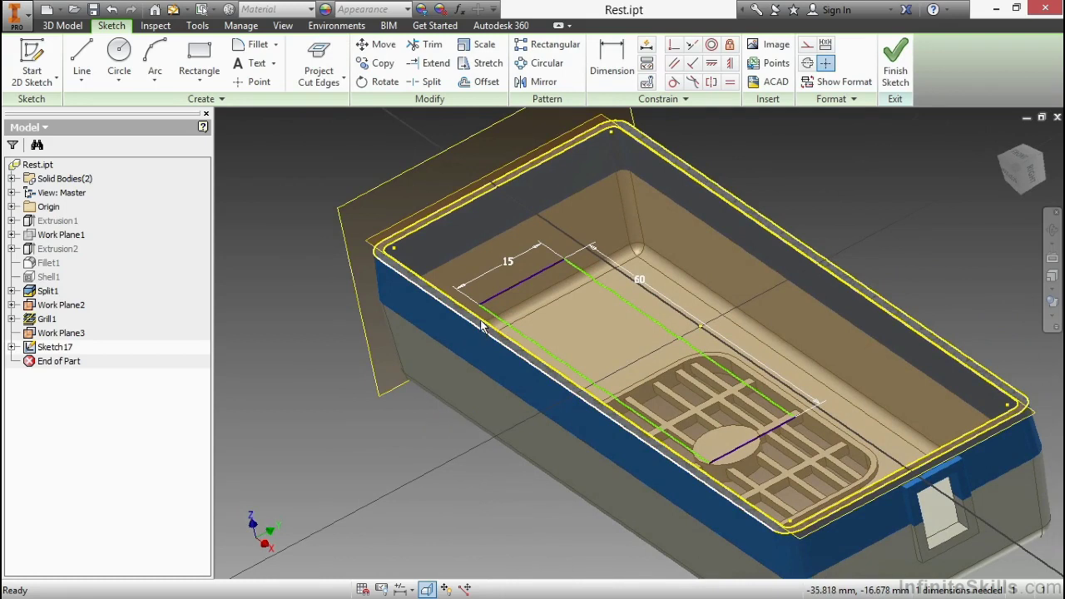
click(692, 47)
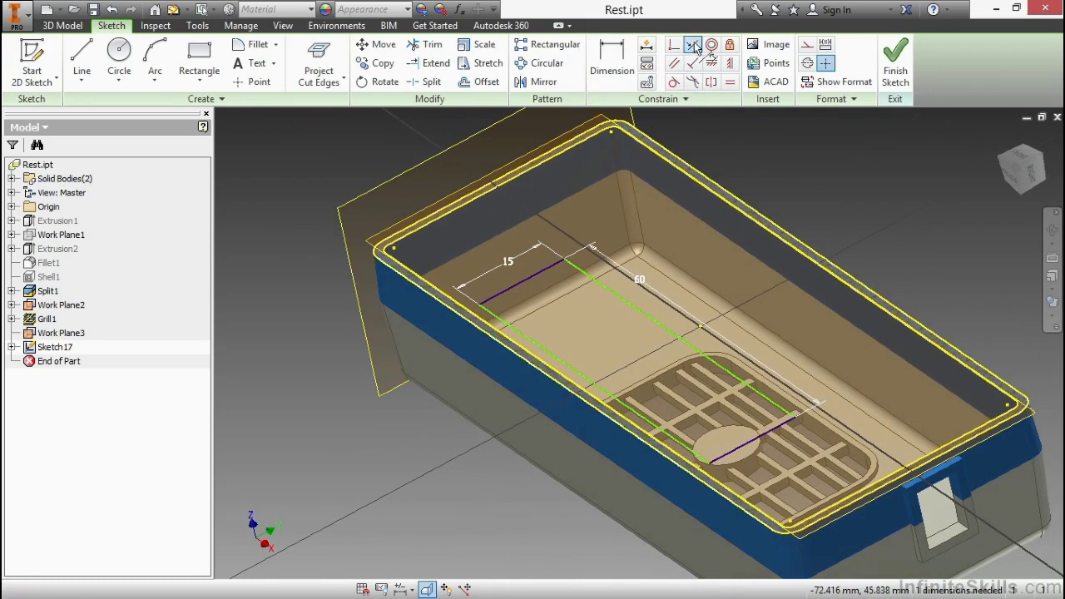
click(529, 345)
click(518, 362)
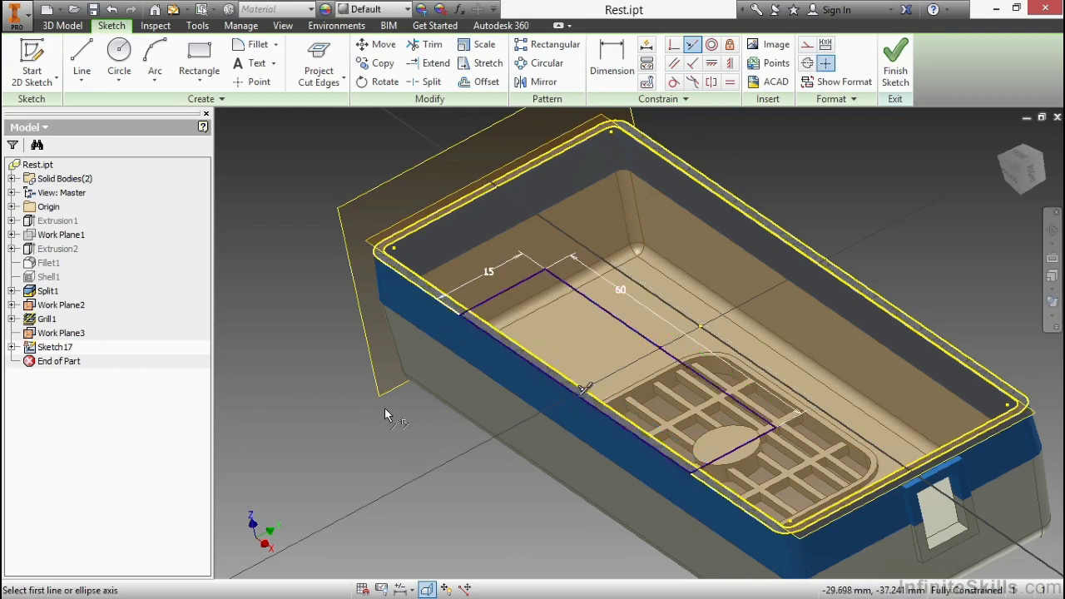
key(F5)
right_click(347, 402)
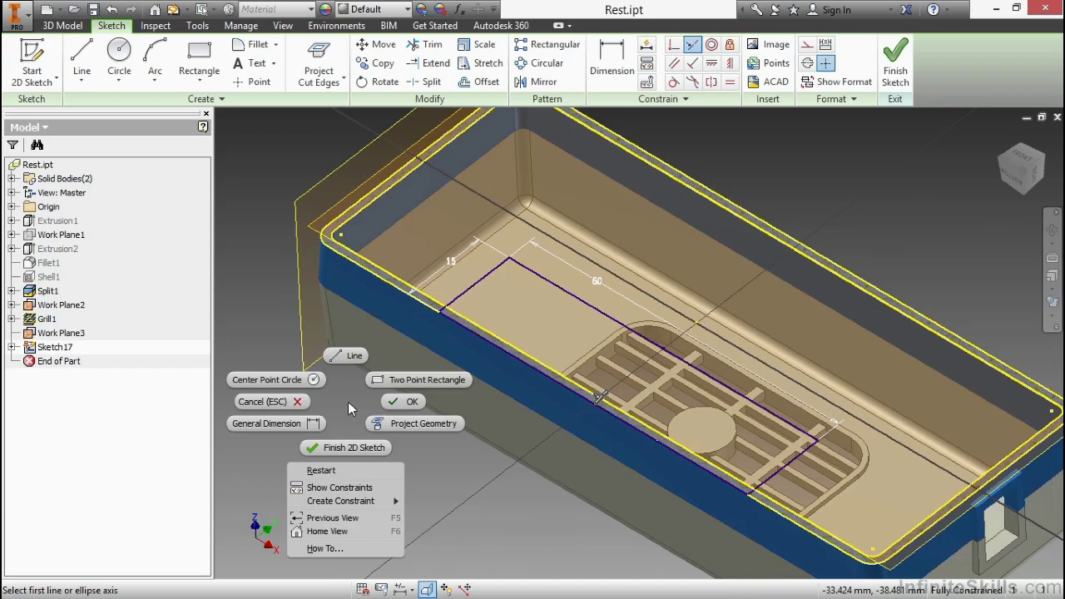
click(402, 404)
right_click(341, 391)
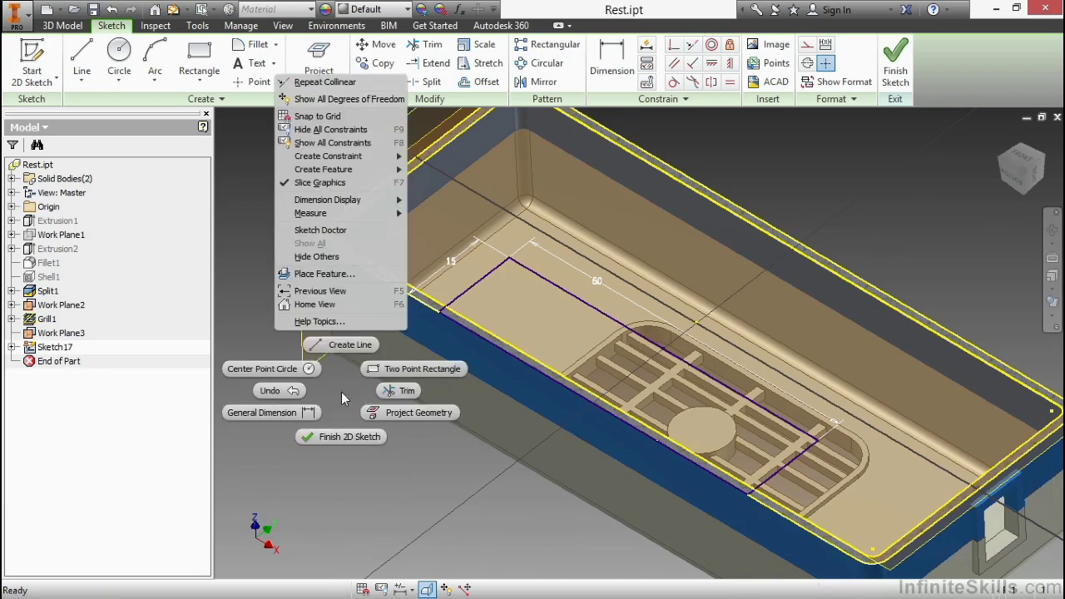
click(342, 437)
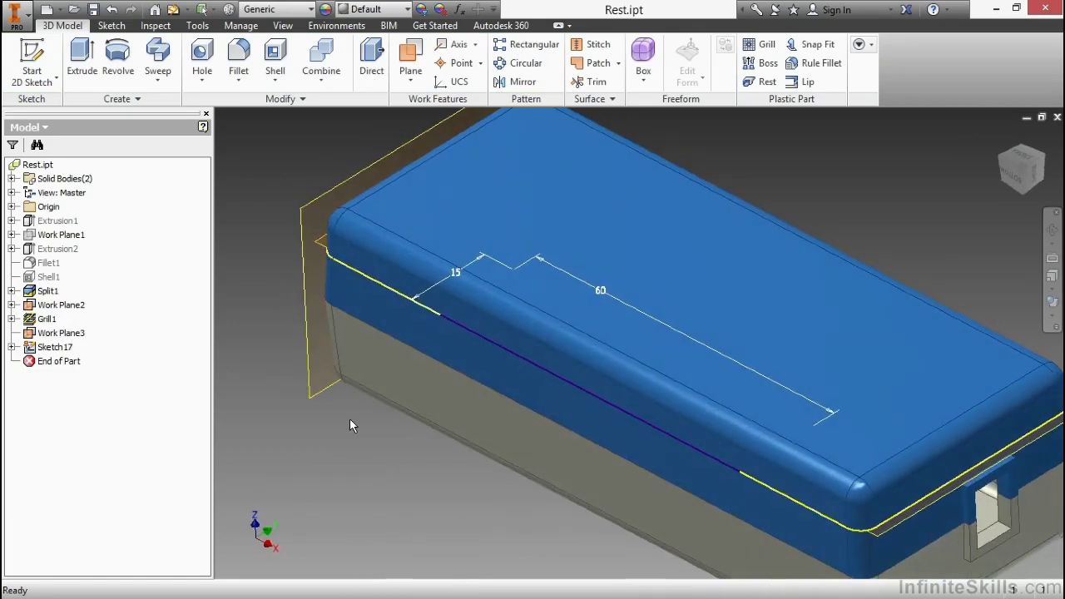
Step: Start a Rest feature using the 60 by 15 mm rectangle as its profile
click(759, 88)
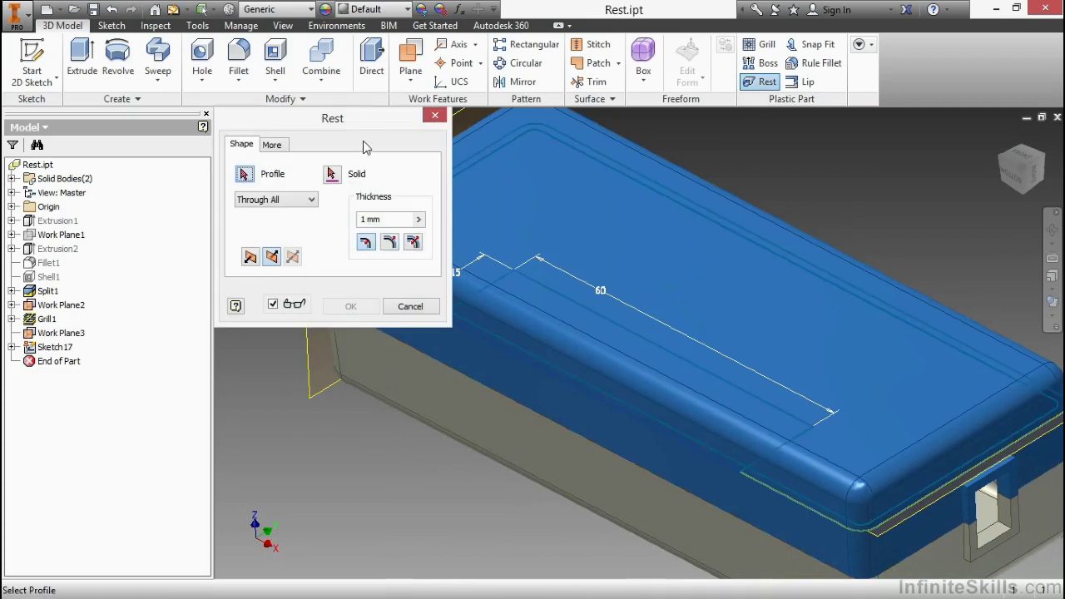
drag(363, 126, 233, 106)
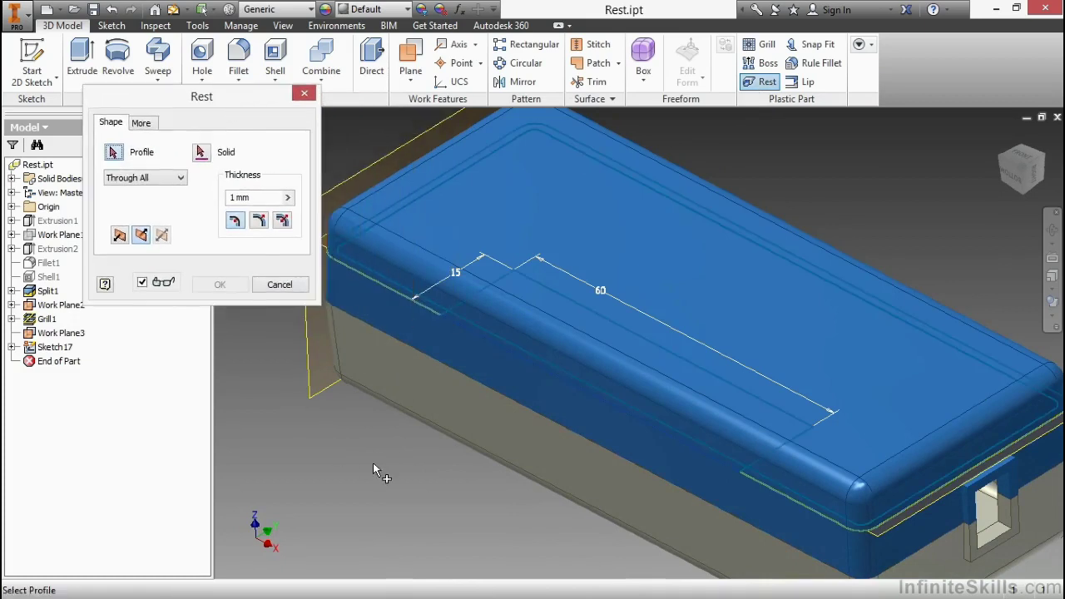
shift+middle_drag(373, 464, 372, 464)
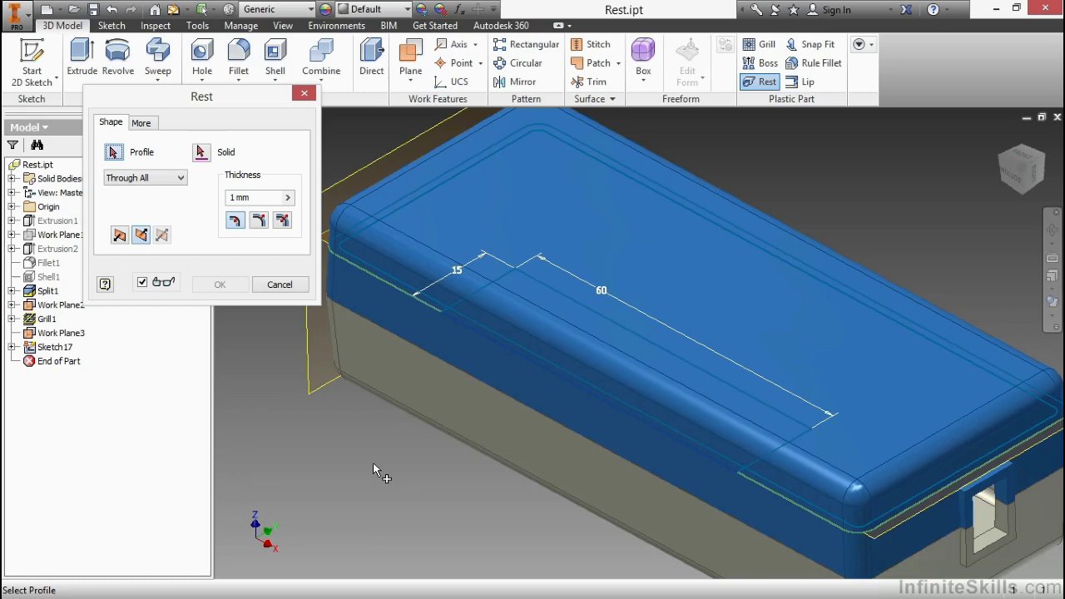
click(520, 347)
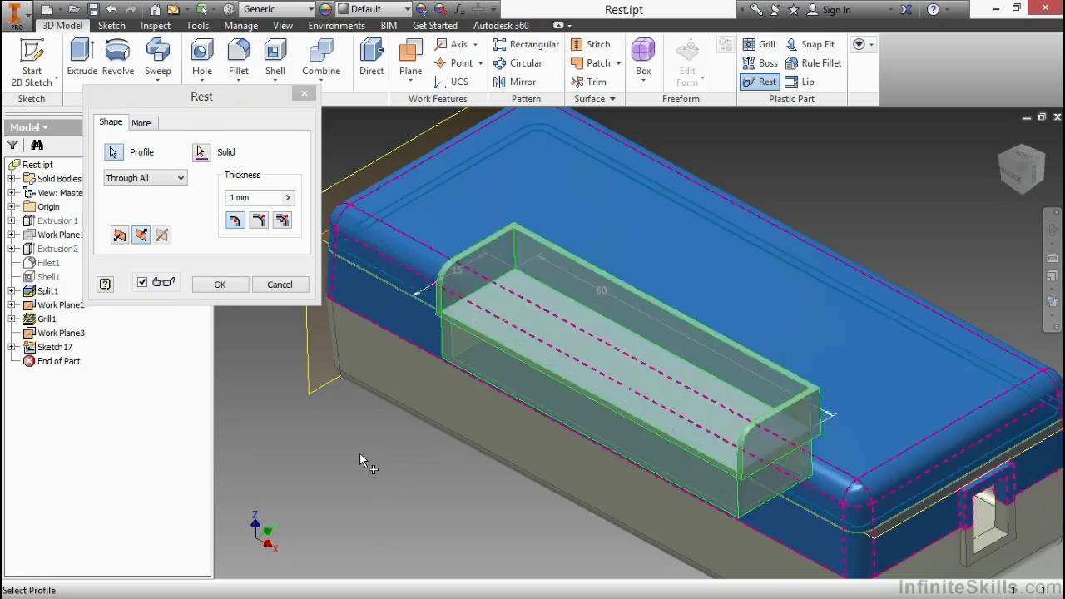
Step: Set the rest's wall thickness to 1.5 mm
shift+middle_drag(359, 453, 360, 453)
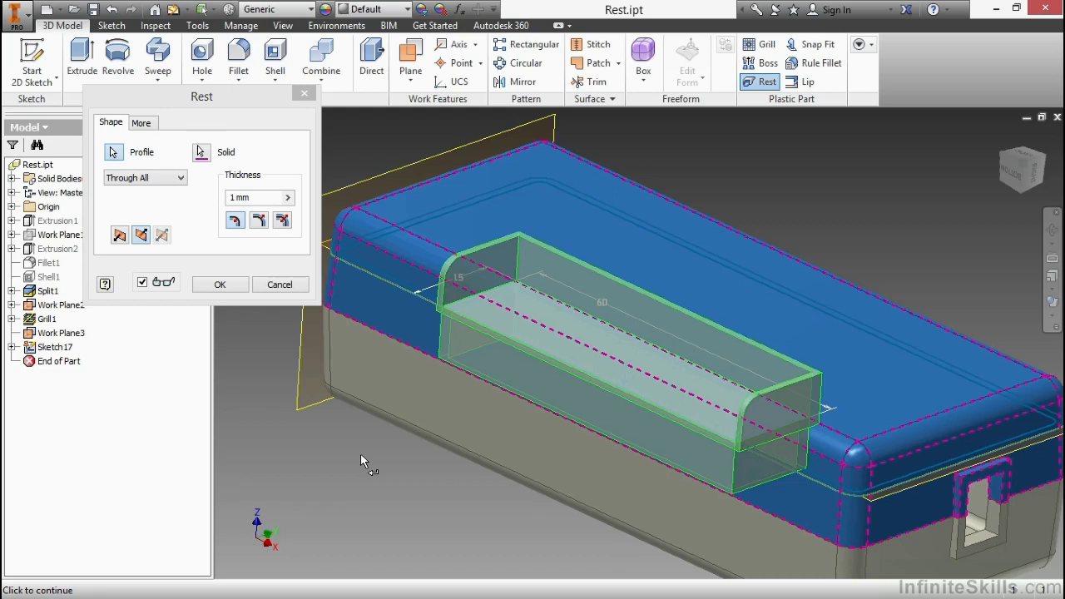
key(F5)
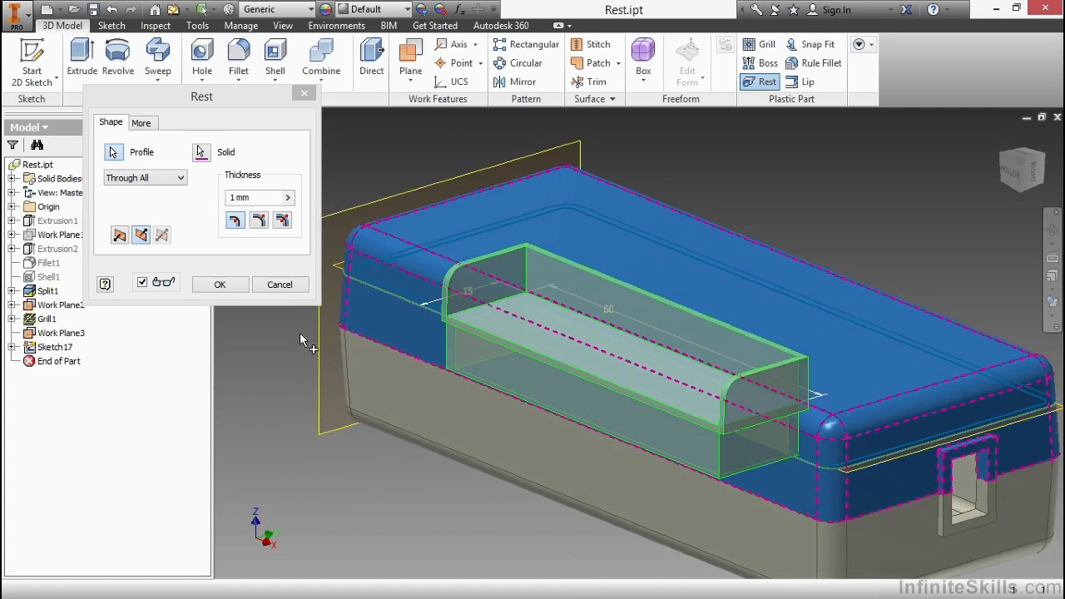
click(235, 199)
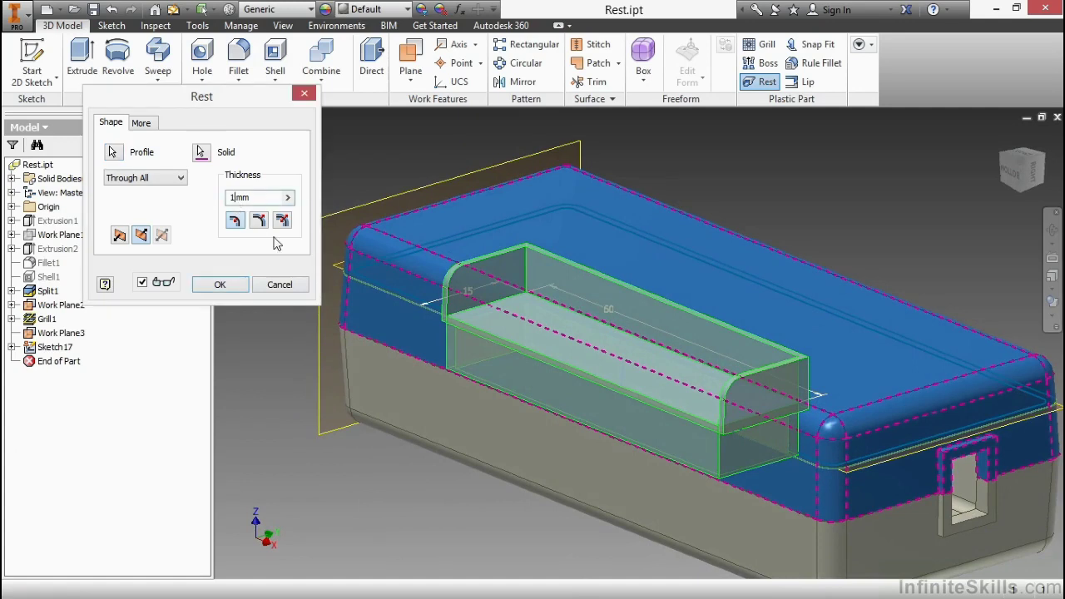
text(.5)
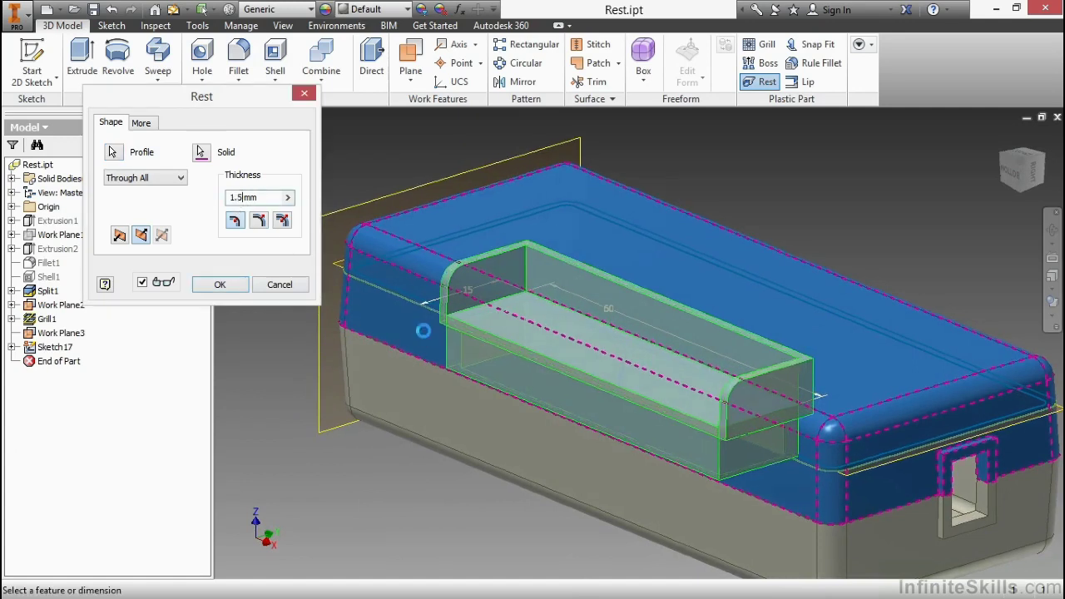
scroll(417, 331, up, 4)
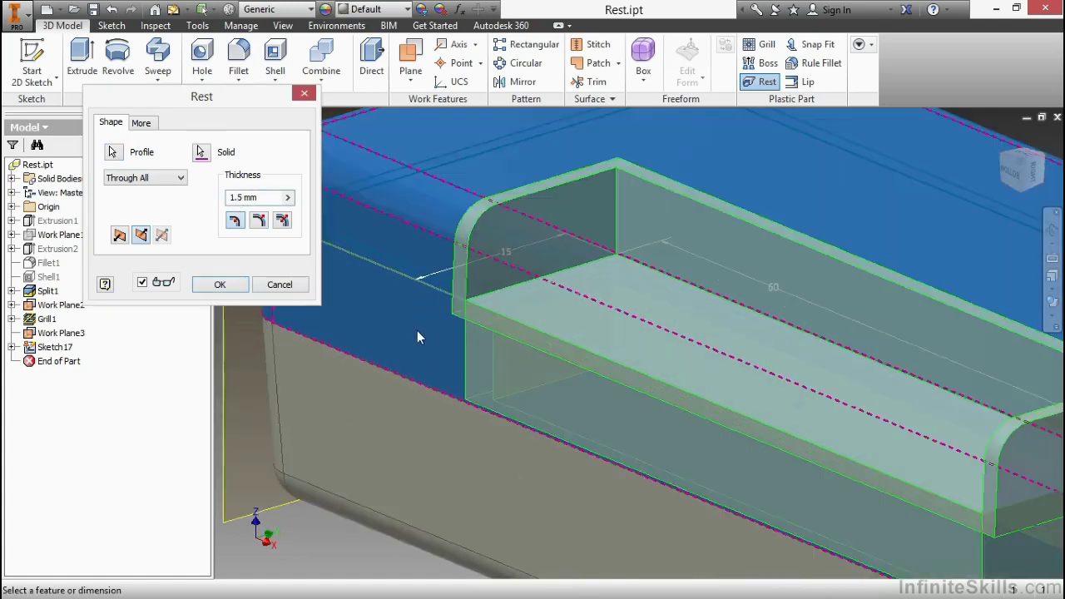
click(258, 220)
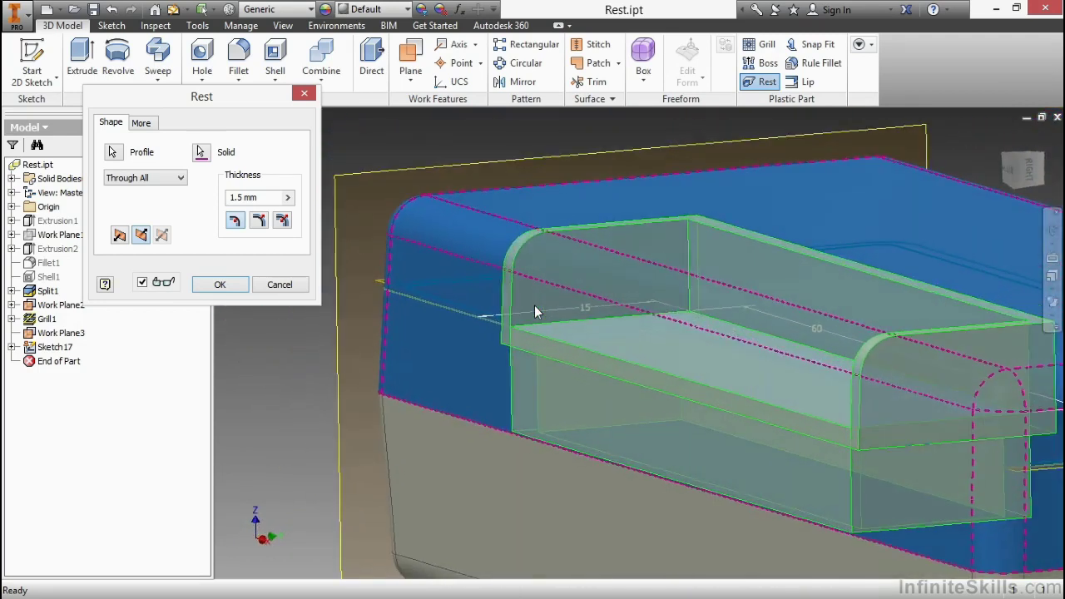
middle_drag(672, 390, 482, 327)
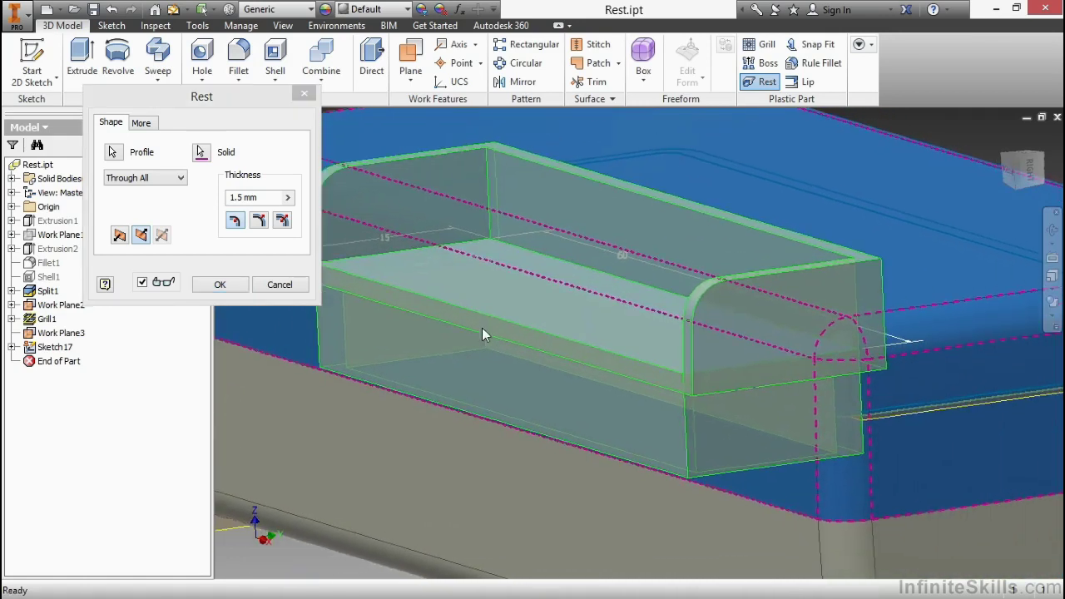
Step: Set the rest's clearance taper and landing taper to 3 degrees each
click(143, 123)
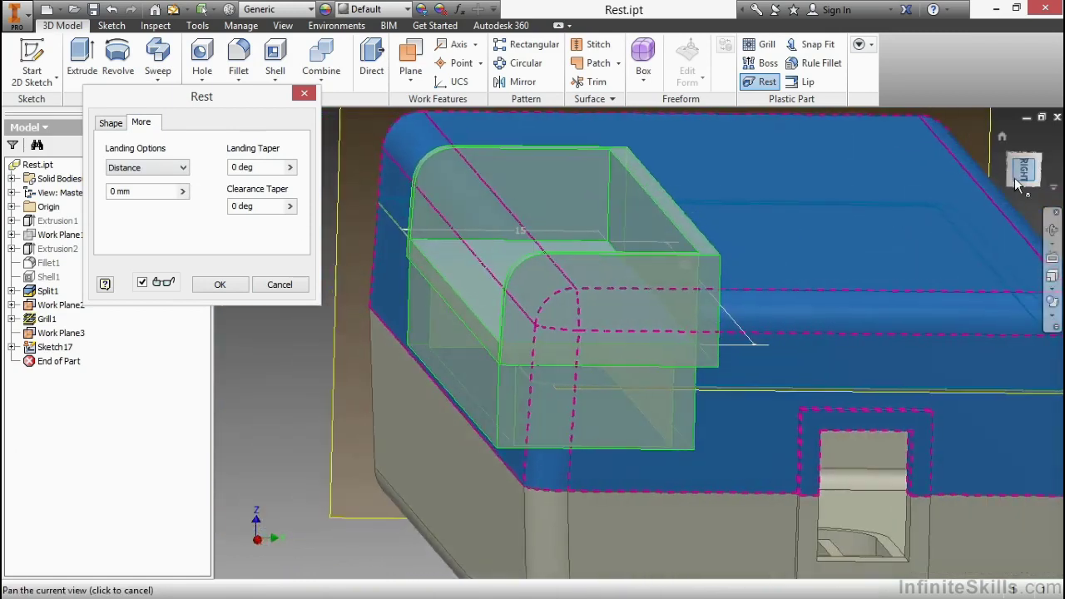
click(1018, 172)
scroll(572, 315, up, 5)
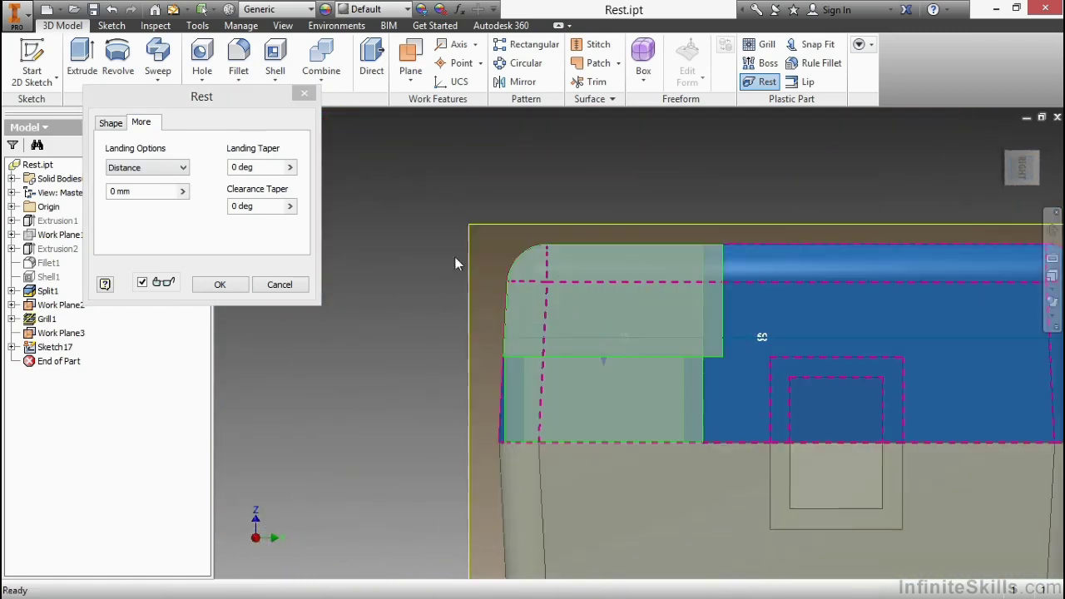
click(236, 208)
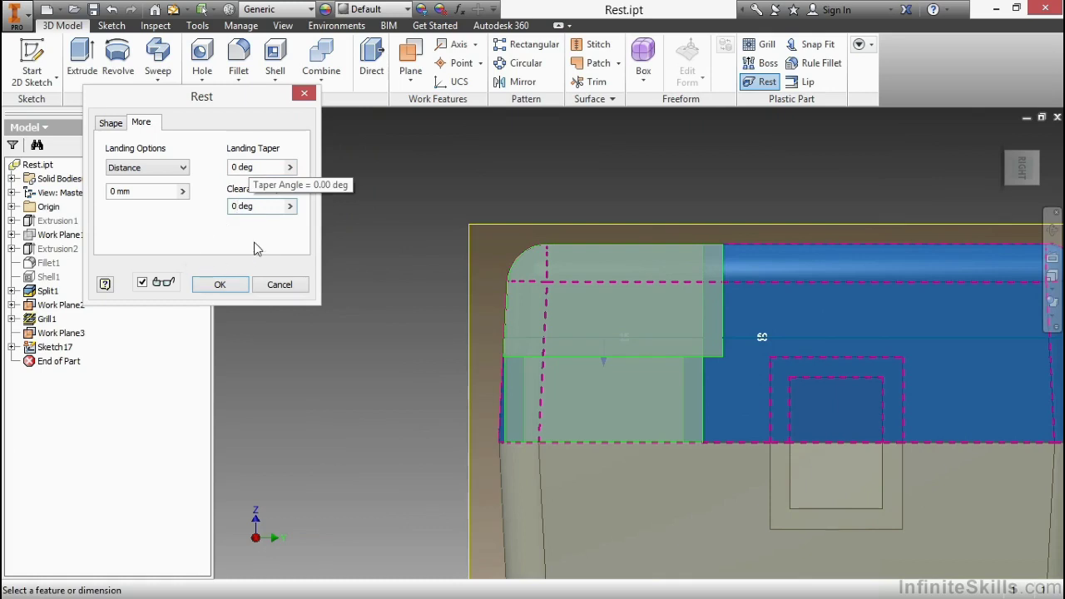
key(BackSpace)
text(3)
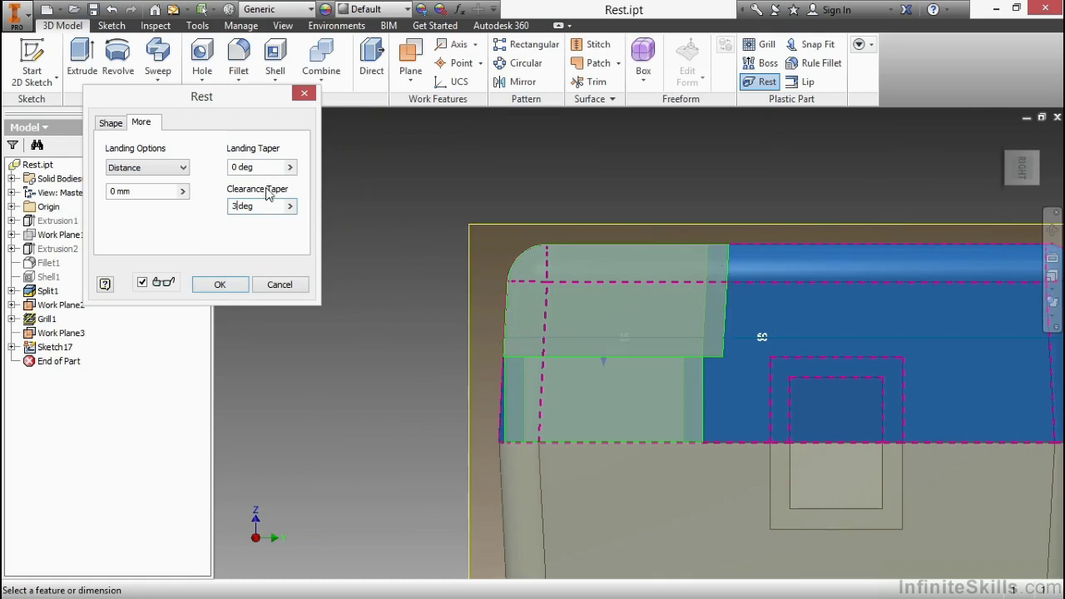
click(237, 168)
key(BackSpace)
text(3)
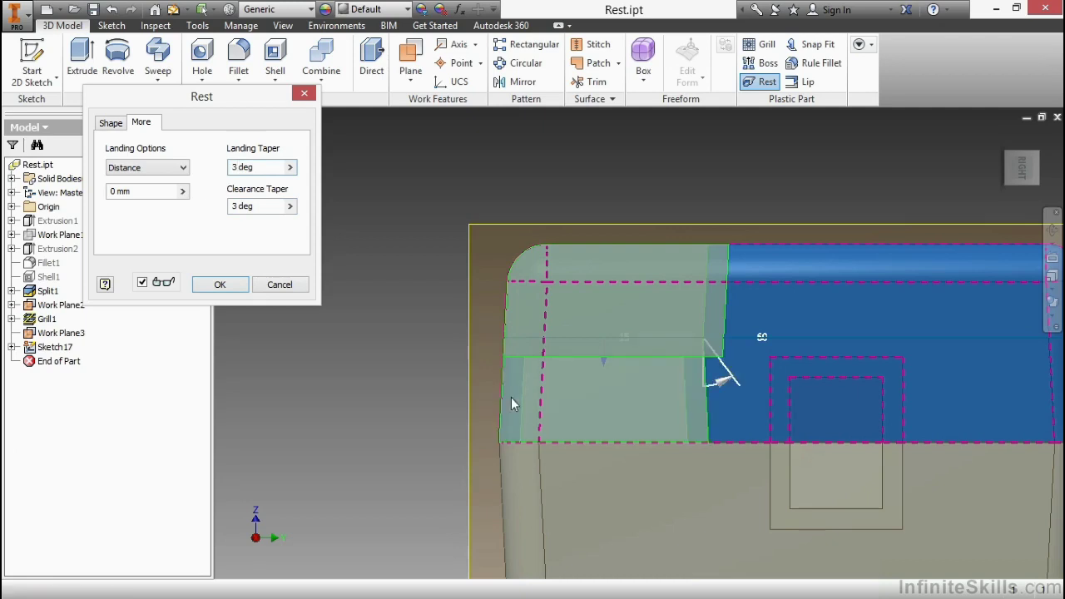
shift+middle_drag(515, 366, 484, 371)
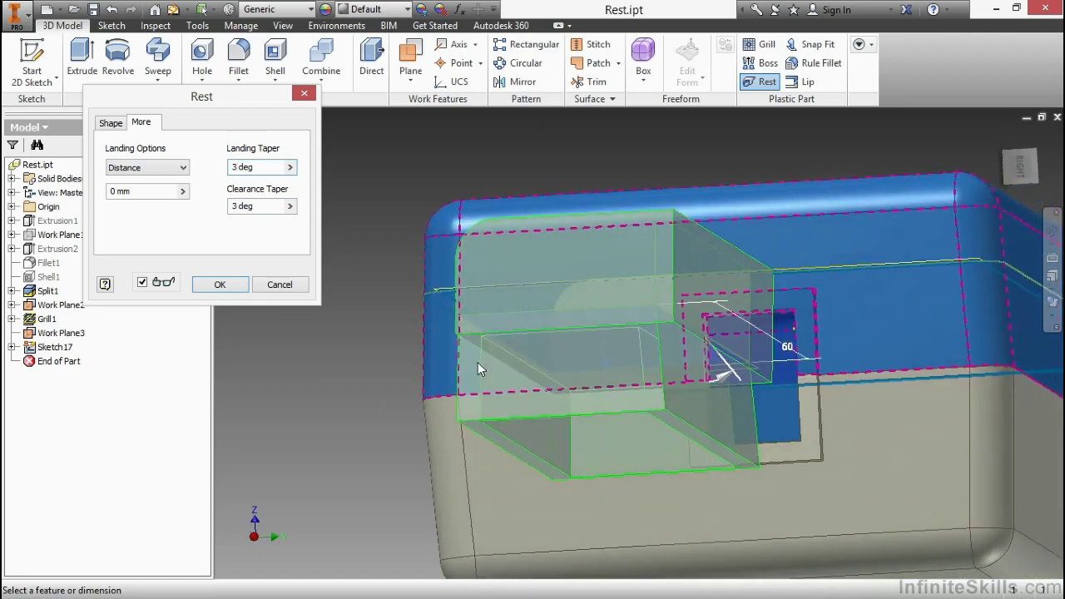
Step: Set the rest's landing distance to 0 mm and create the feature on the upper housing
shift+middle_drag(478, 364, 701, 396)
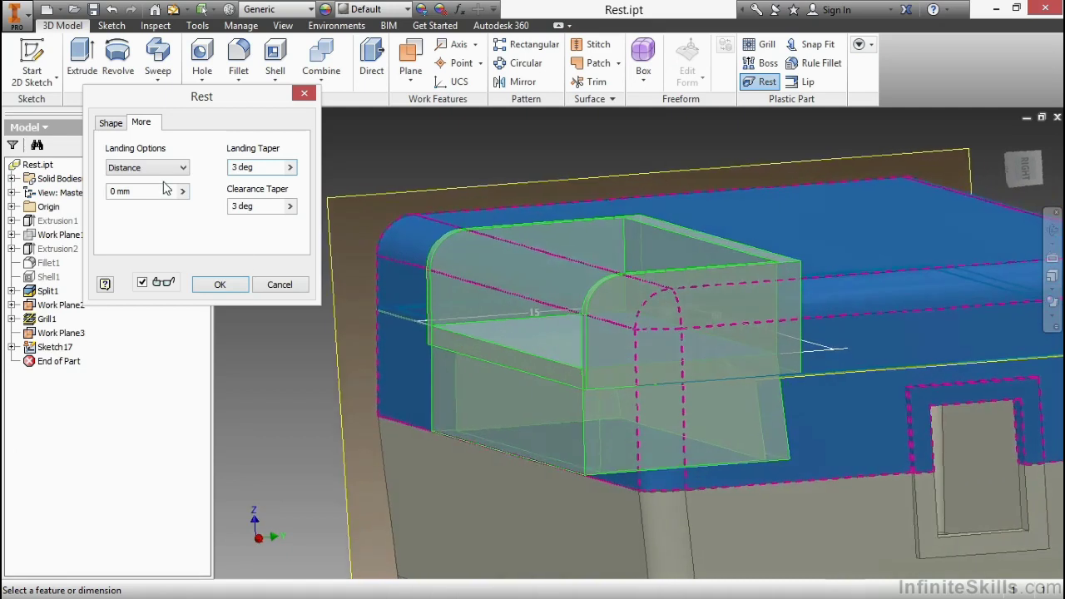
click(150, 170)
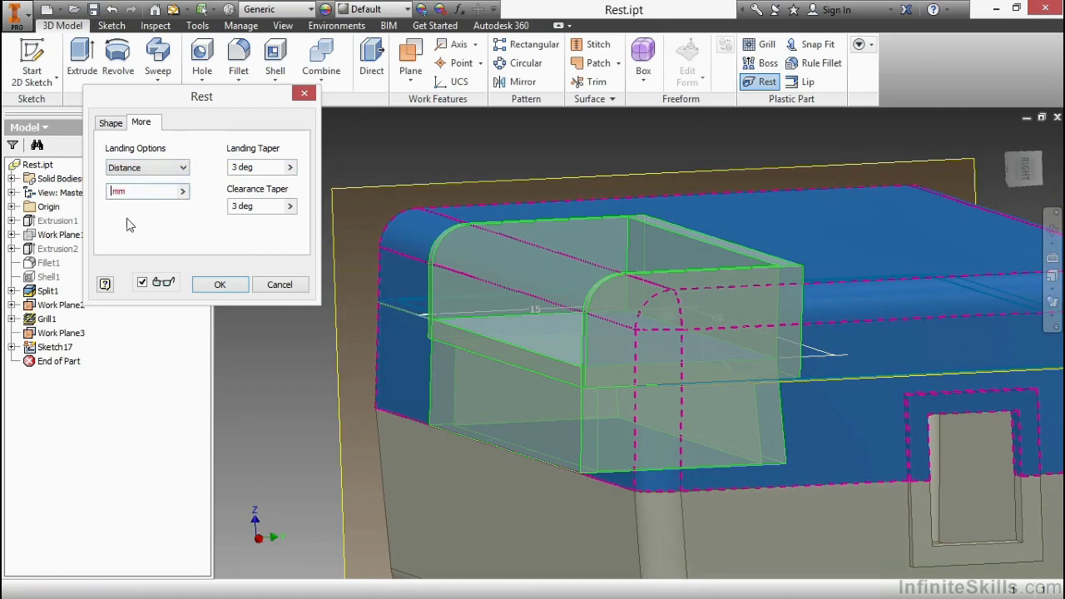
text(1)
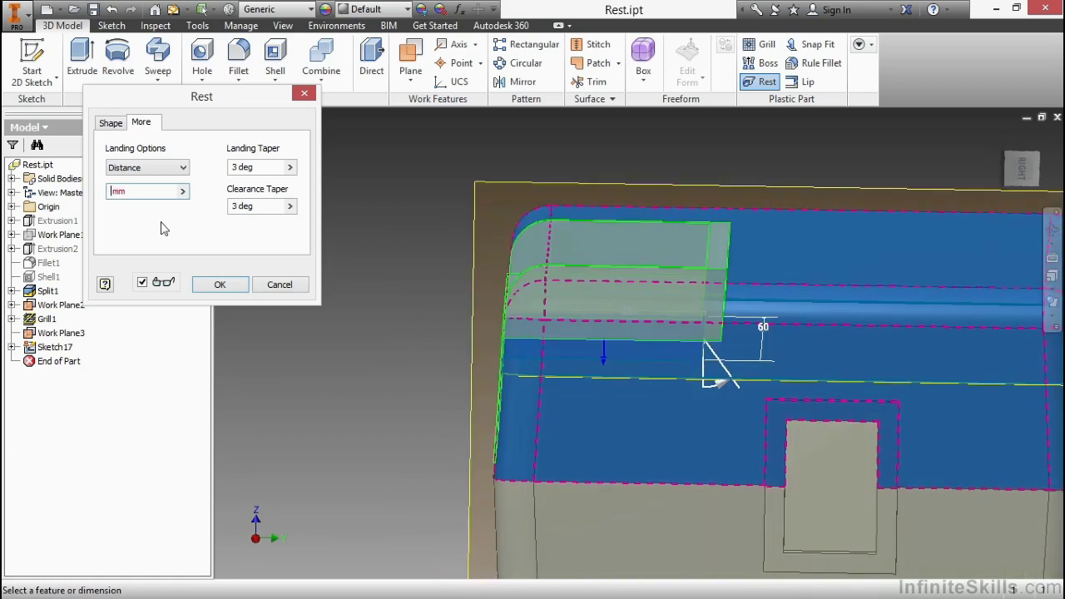
text(0)
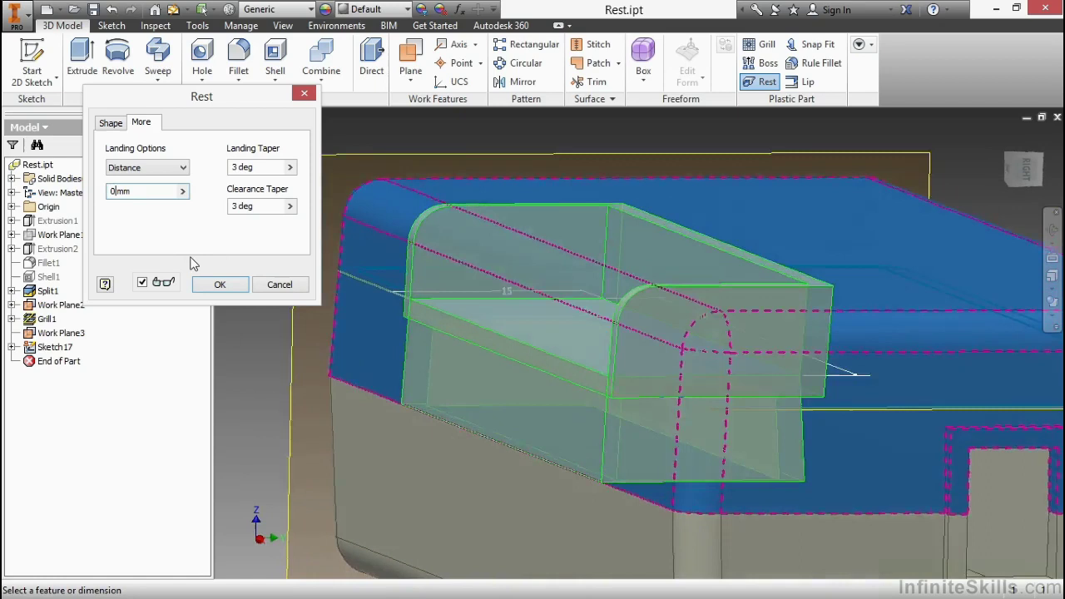
click(219, 284)
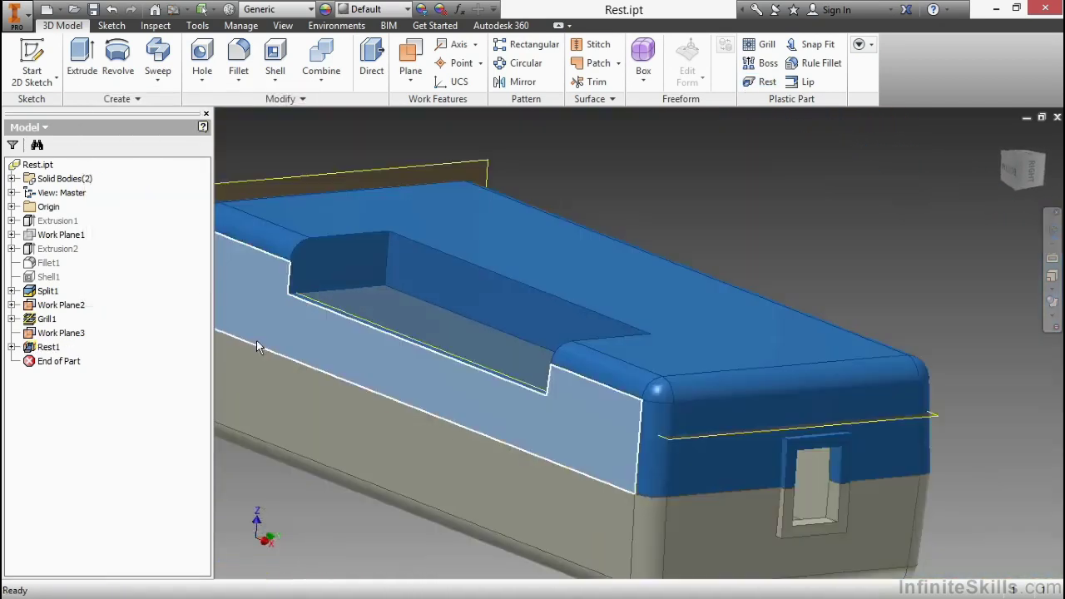
Step: Hide the horizontal work plane used for the rest's sketch
right_click(972, 415)
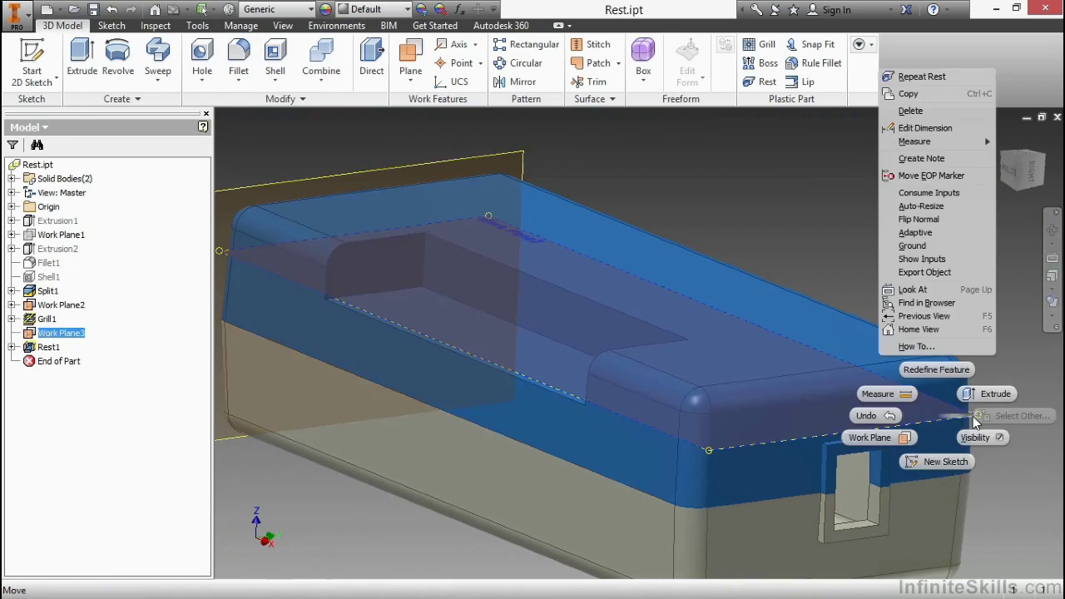
click(965, 435)
key(F5)
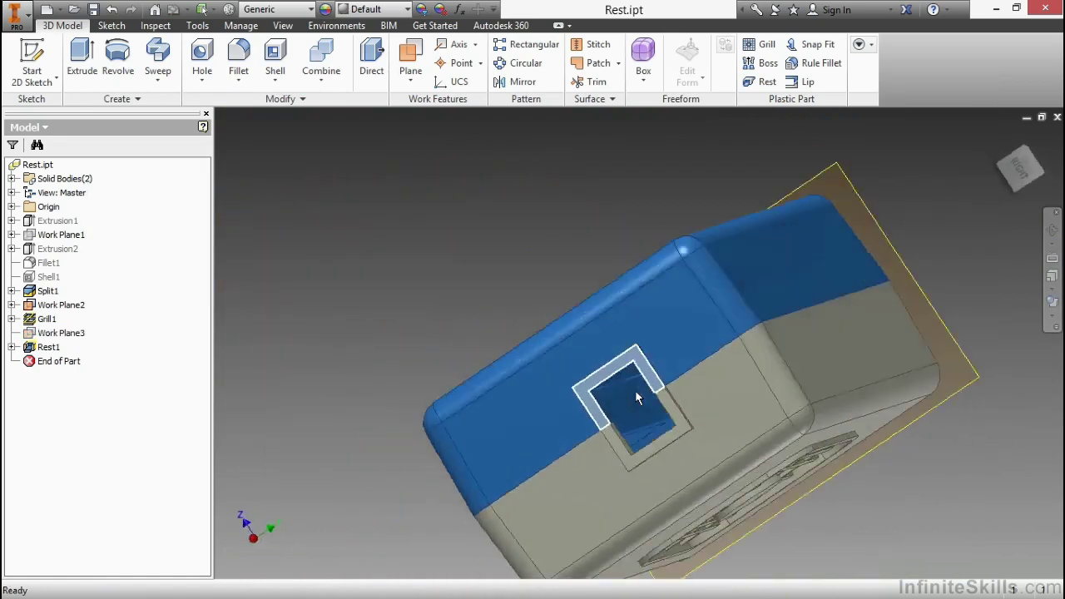
Step: Hide the MCM-10T-Base solid body to expose the inside of the upper housing
click(11, 178)
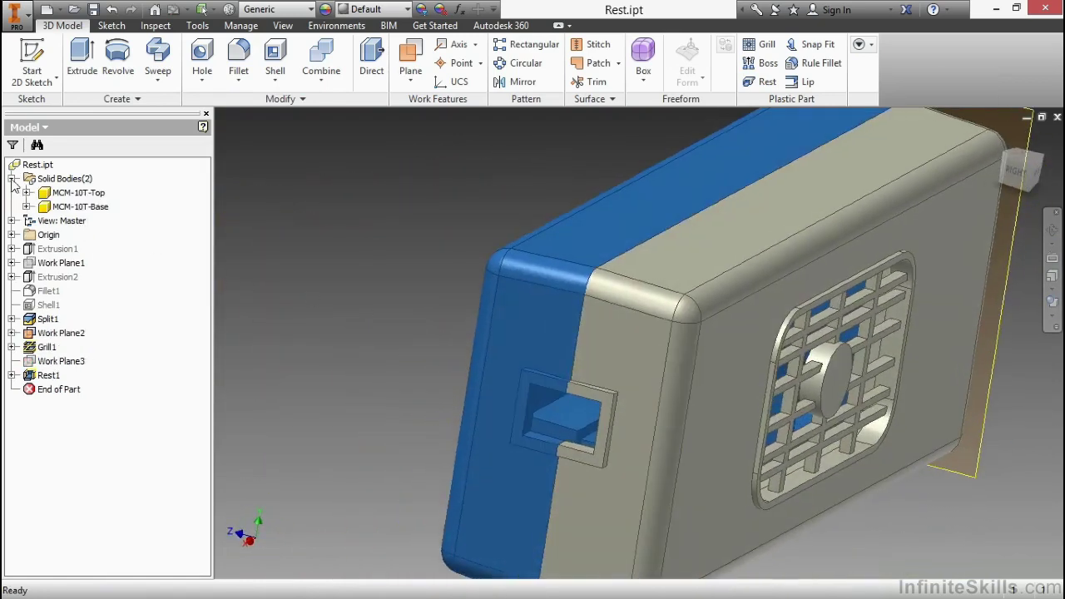
right_click(77, 207)
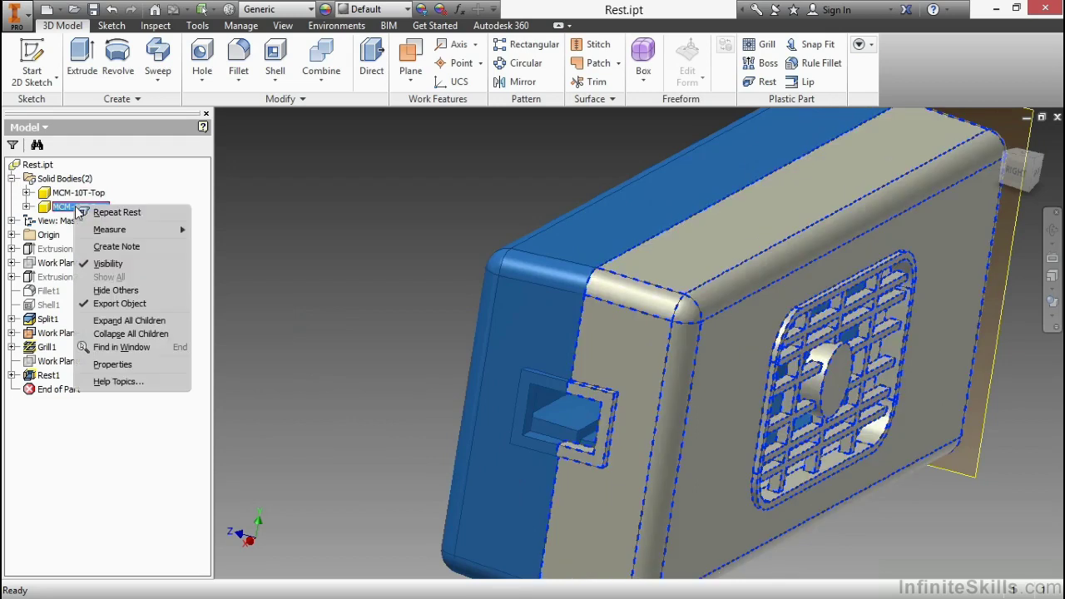
click(109, 264)
key(F5)
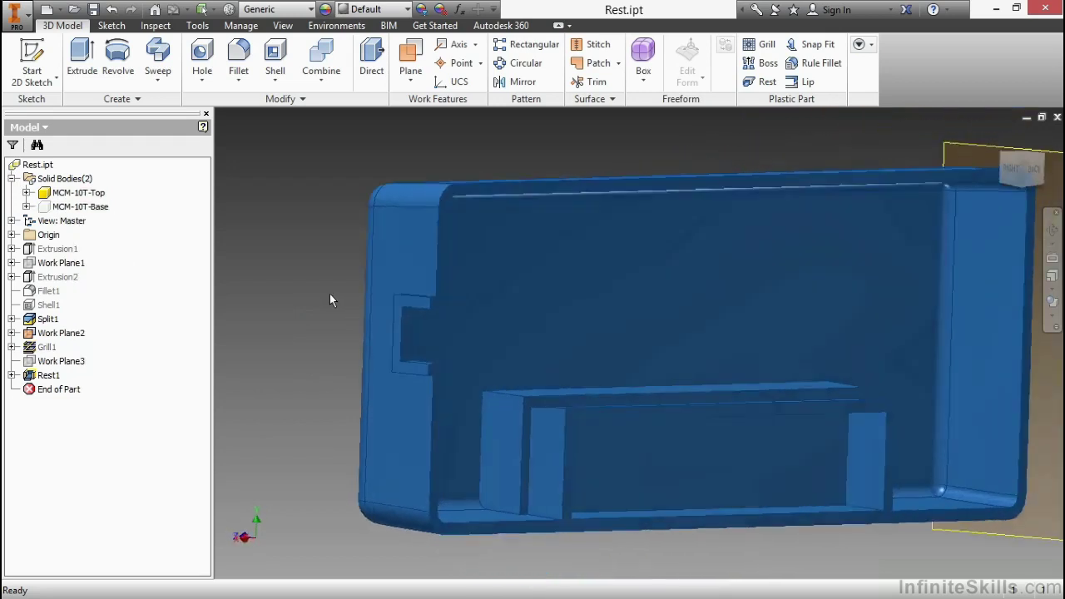
key(F5)
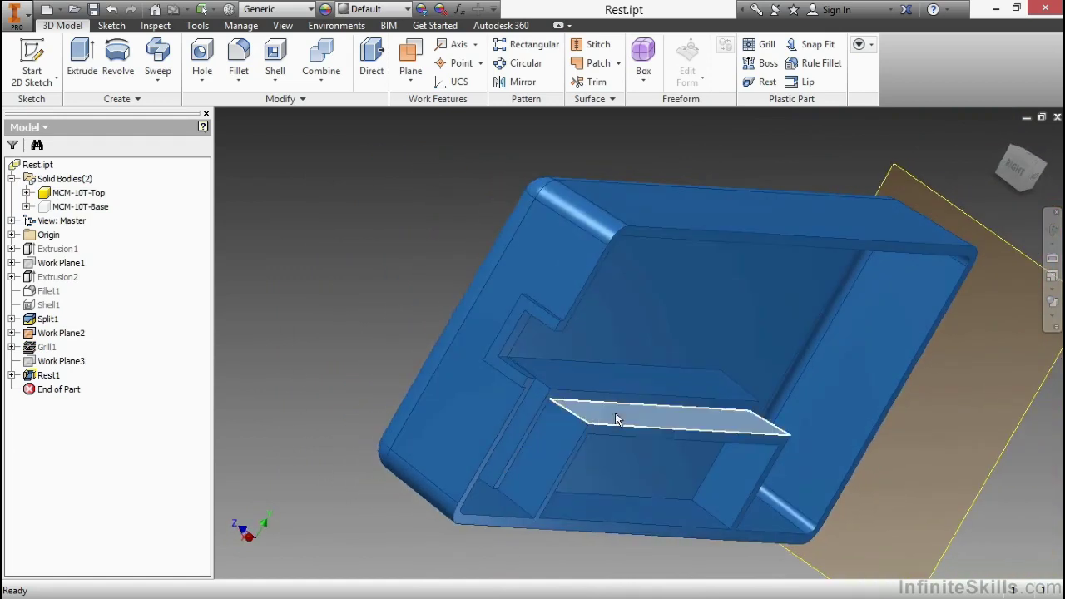
Step: Delete the faces of the extra walls beneath the rest's landing inside the housing, with Heal enabled
shift+middle_drag(770, 455, 424, 511)
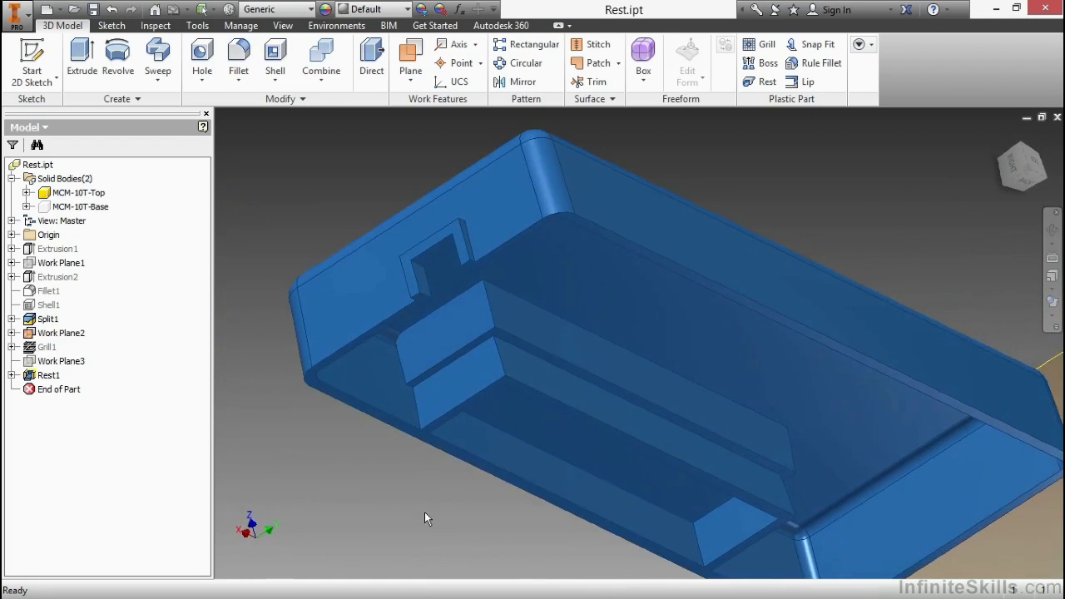
key(F5)
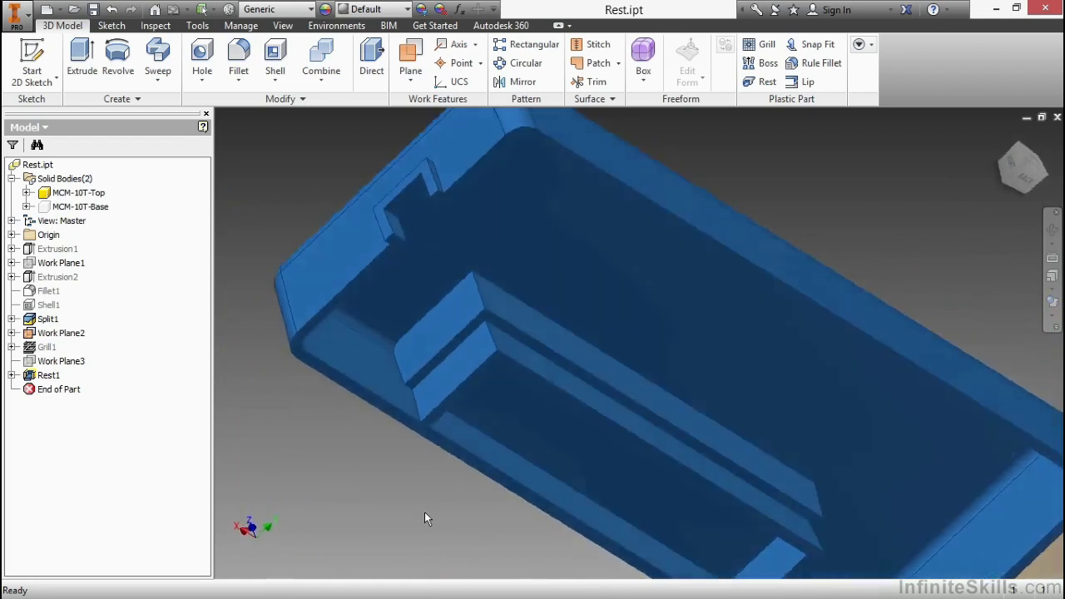
shift+middle_drag(424, 511, 372, 198)
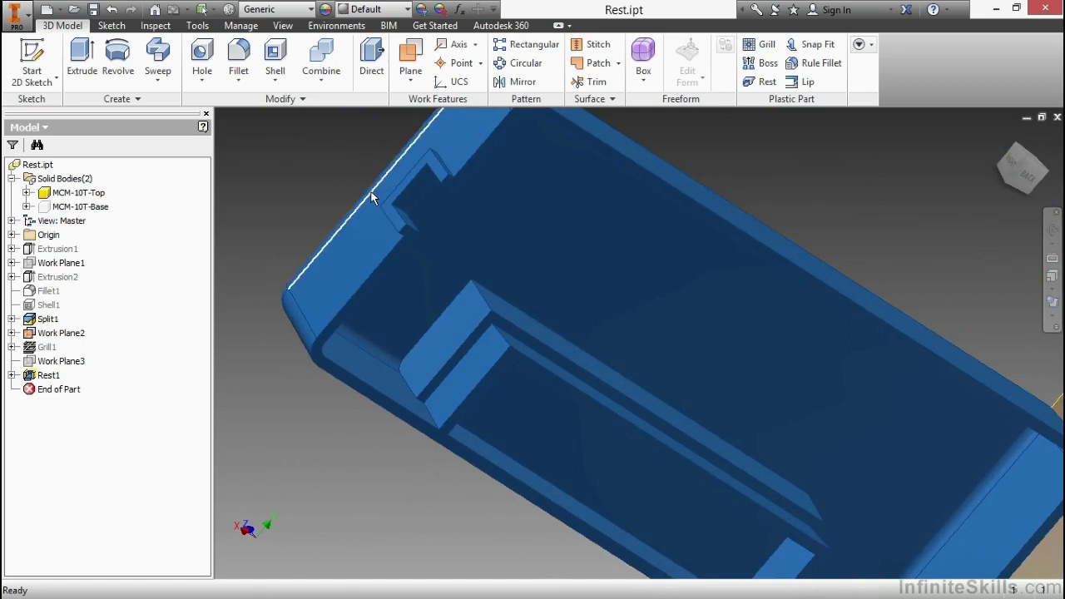
click(305, 99)
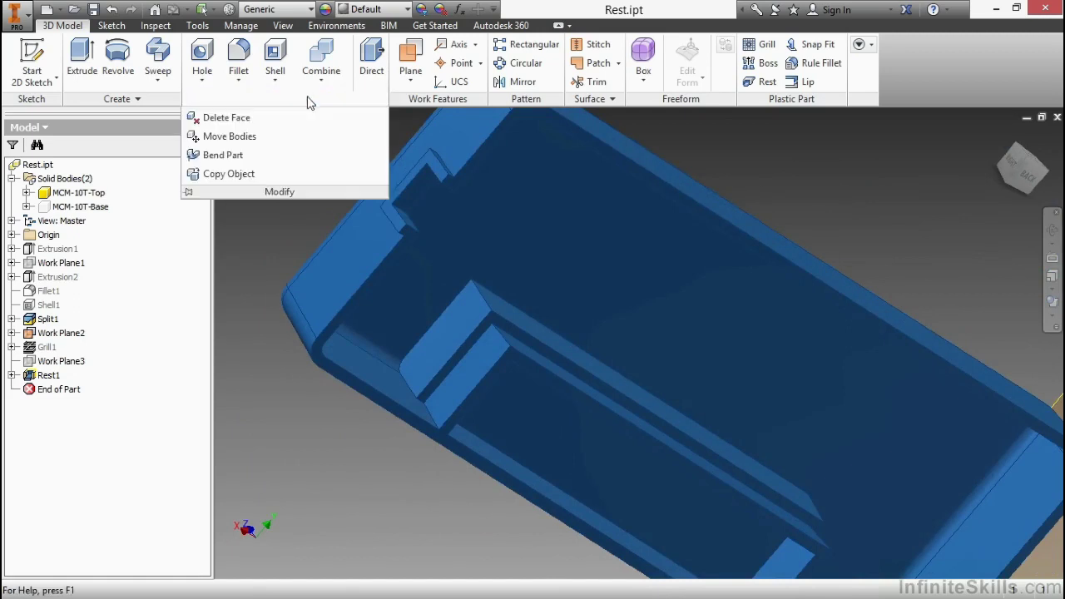
click(233, 121)
shift+middle_drag(438, 409, 329, 171)
click(433, 360)
click(531, 460)
click(504, 373)
click(504, 373)
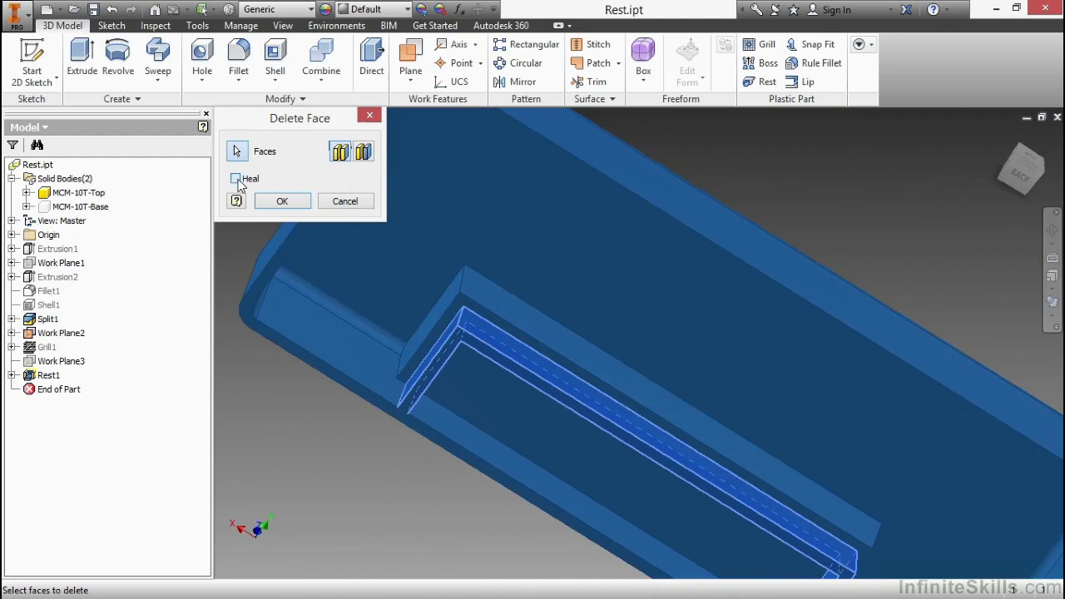
click(237, 179)
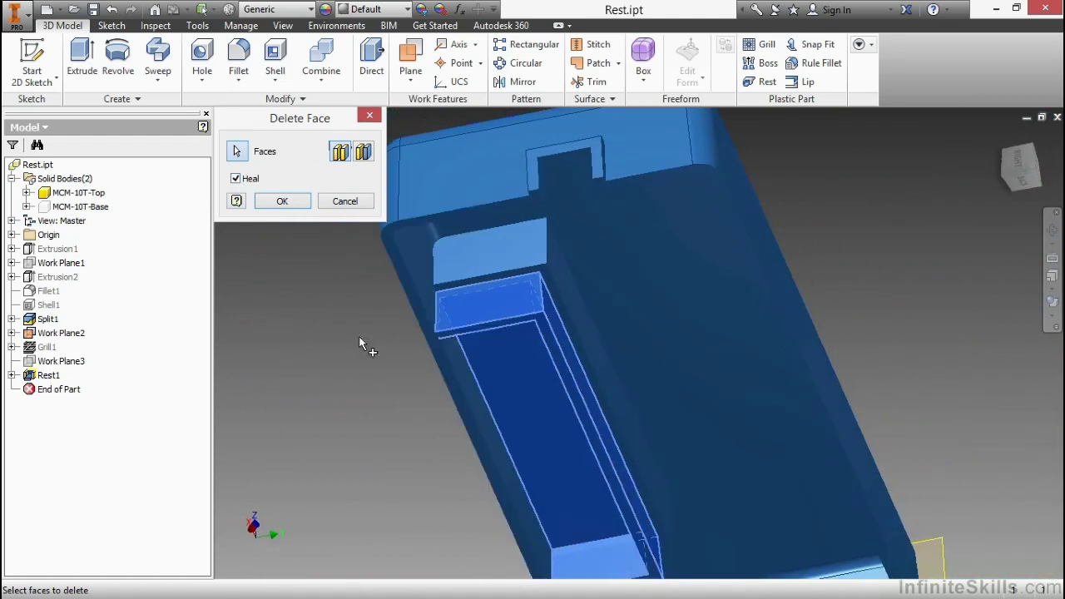
click(281, 203)
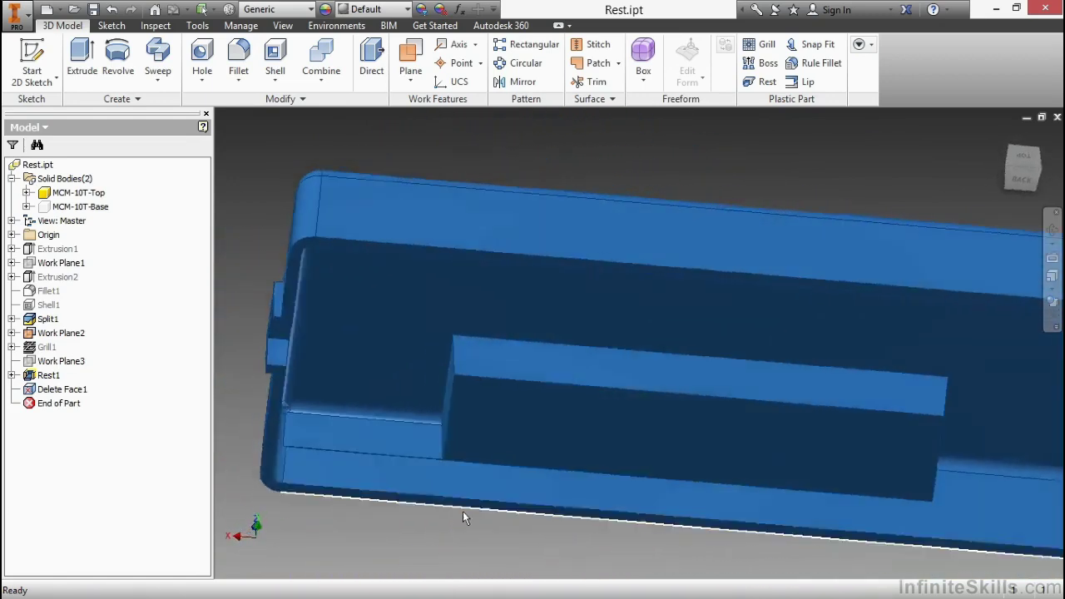
Step: Reopen the rest feature, check its landing settings, edit its wall thickness and apply the change
scroll(278, 533, down, 6)
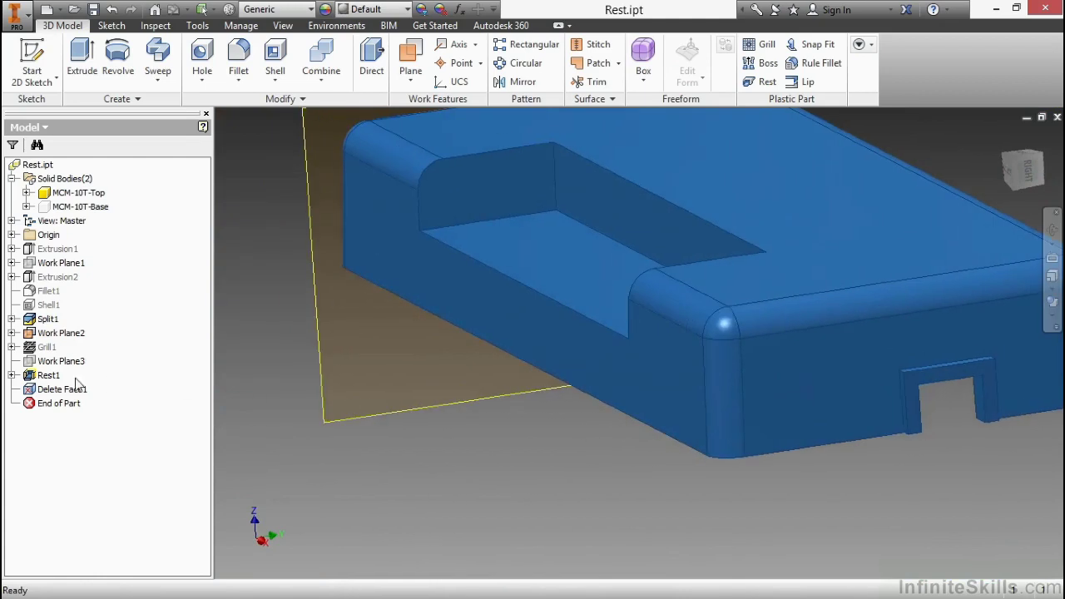
double_click(74, 379)
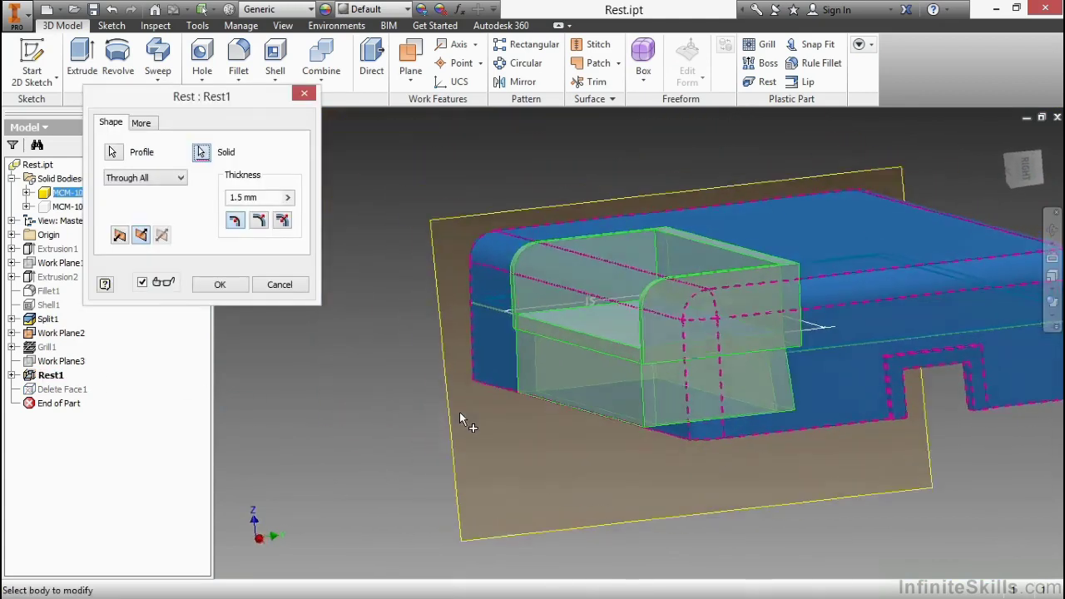
click(142, 123)
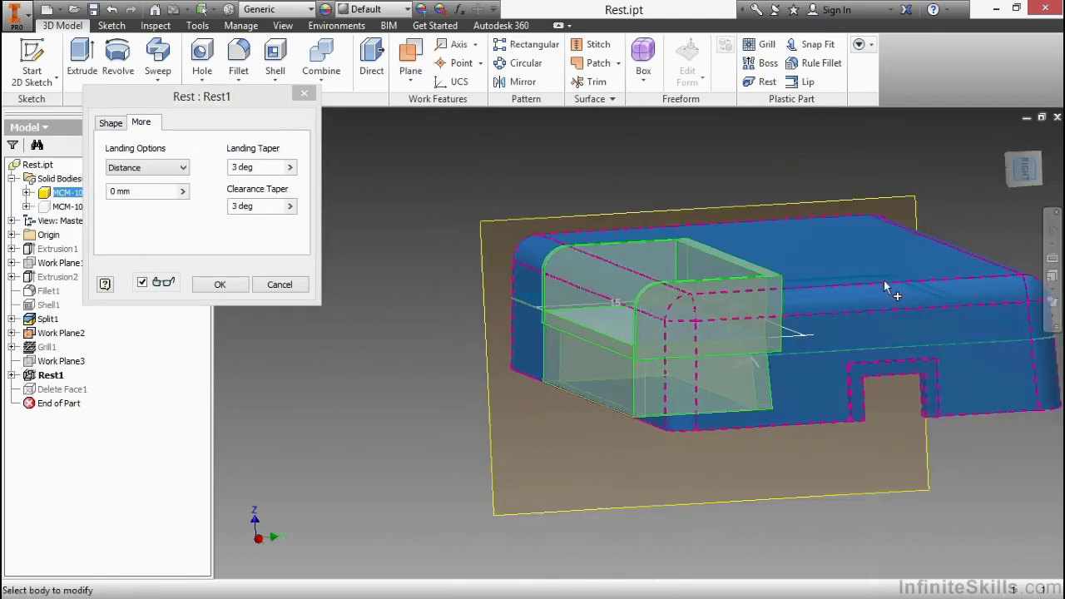
scroll(562, 323, up, 5)
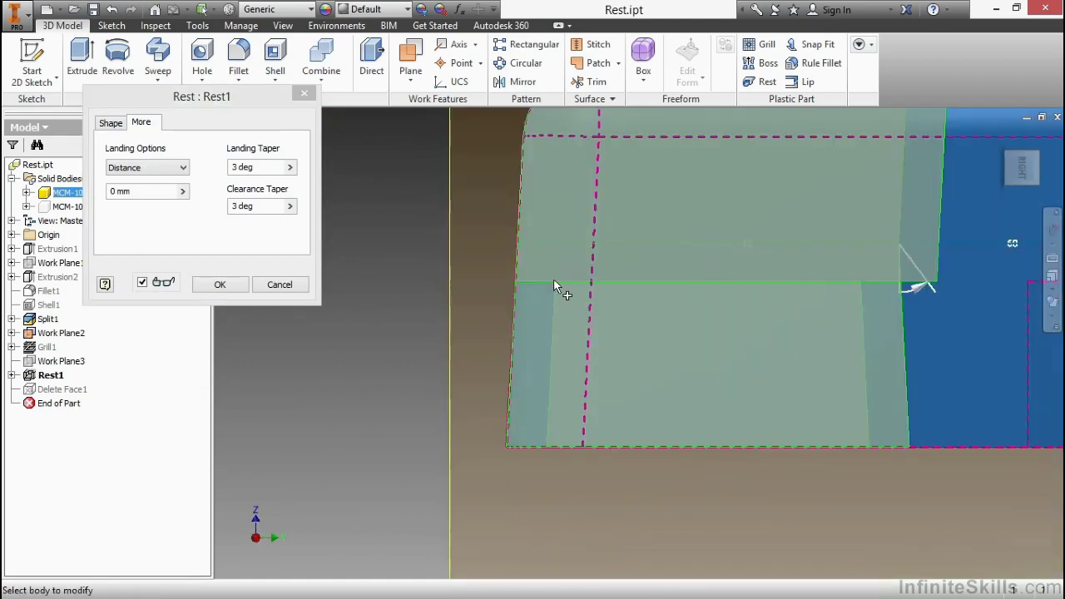
click(110, 123)
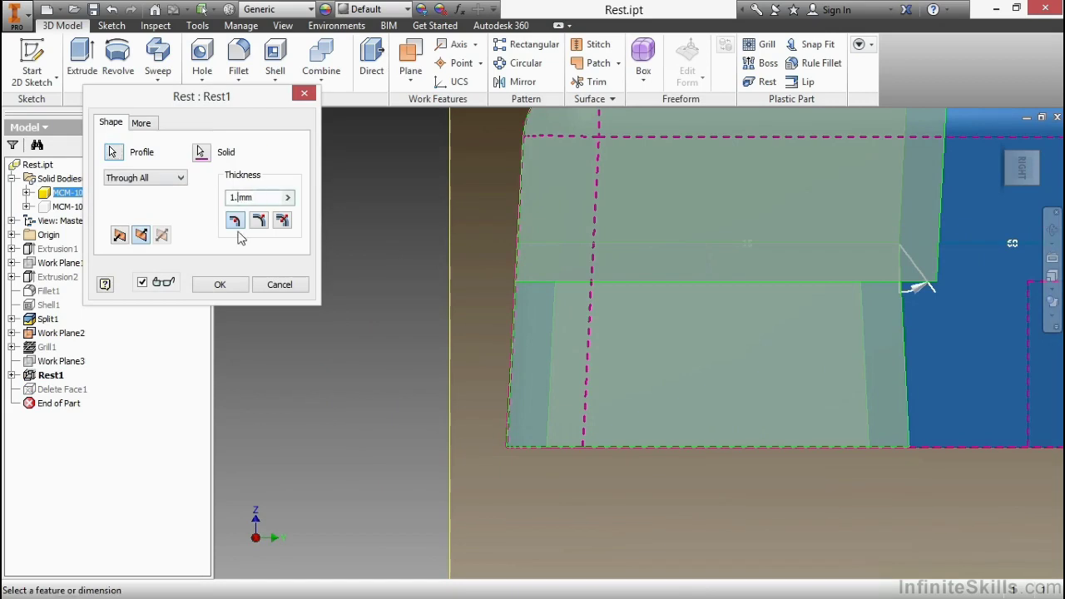
click(209, 283)
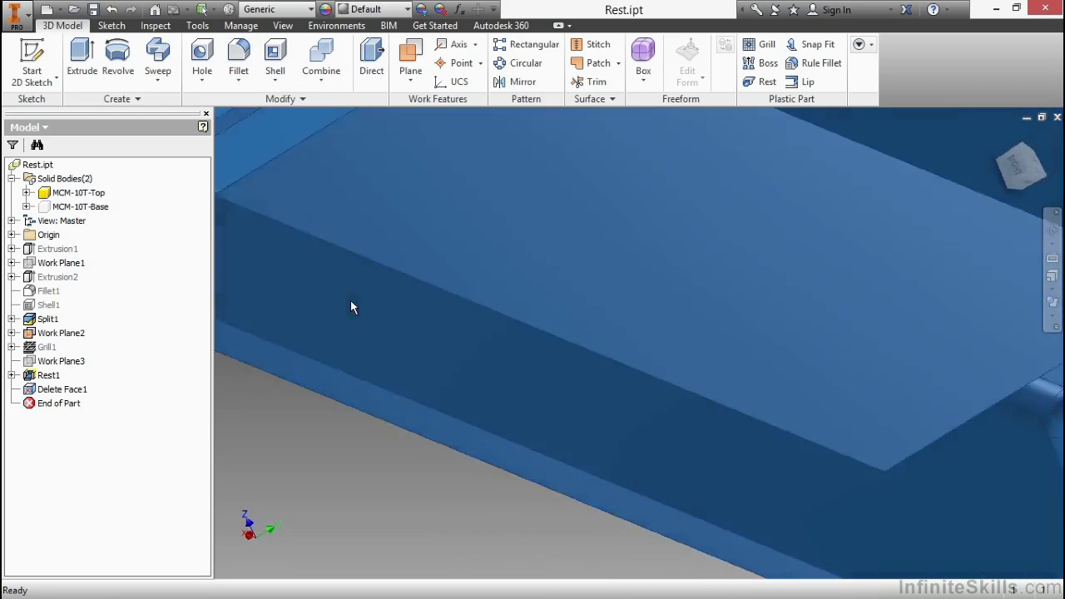
Step: Examine the rest from the inside and outside of the upper housing
shift+middle_drag(350, 300, 309, 238)
scroll(350, 326, up, 3)
scroll(350, 327, down, 3)
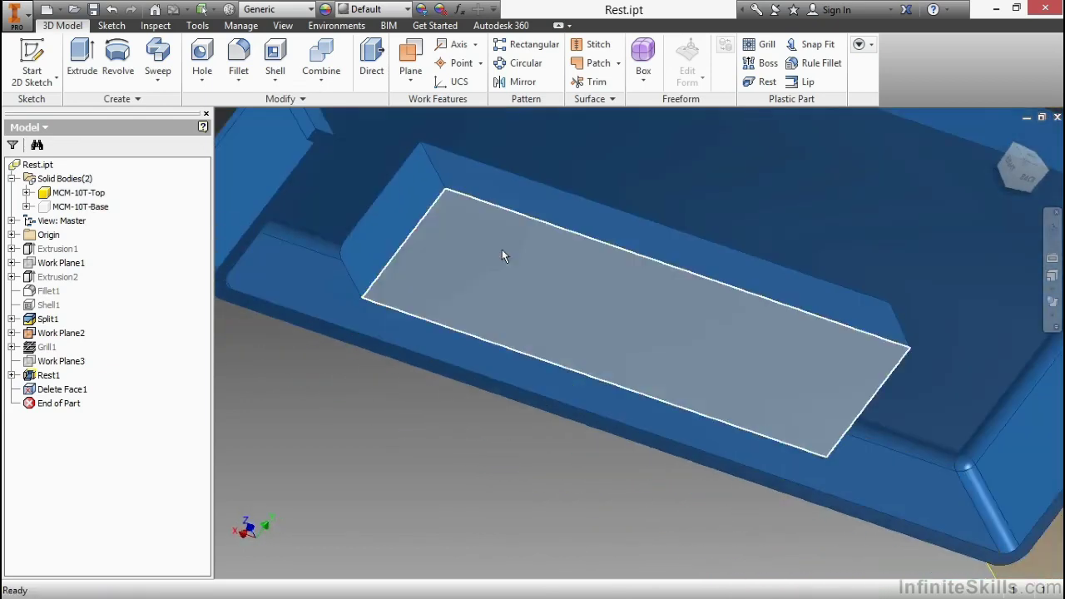
shift+middle_drag(781, 381, 614, 400)
scroll(614, 400, down, 3)
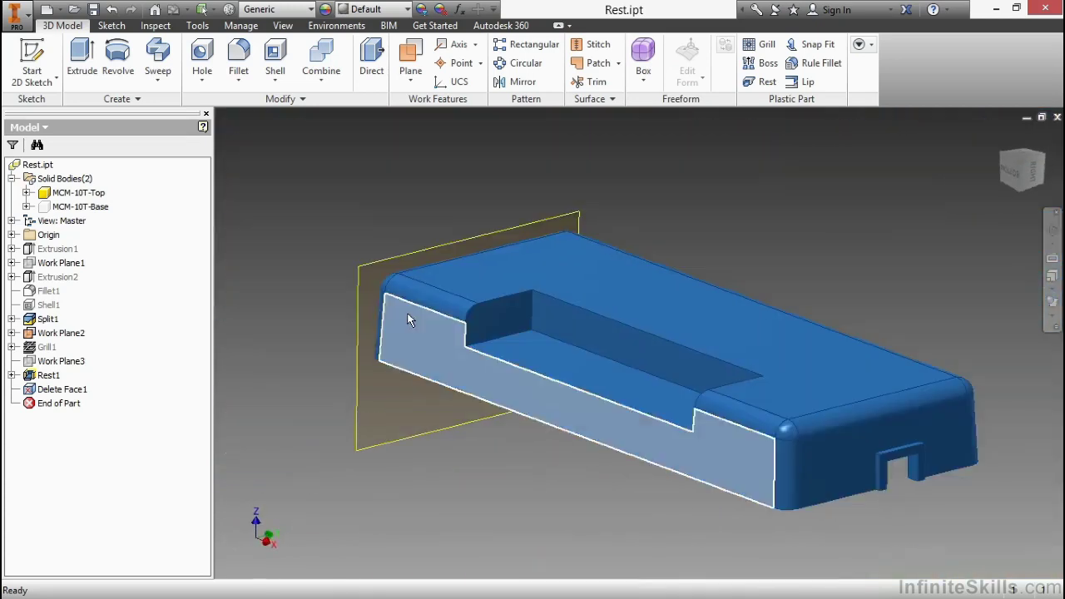